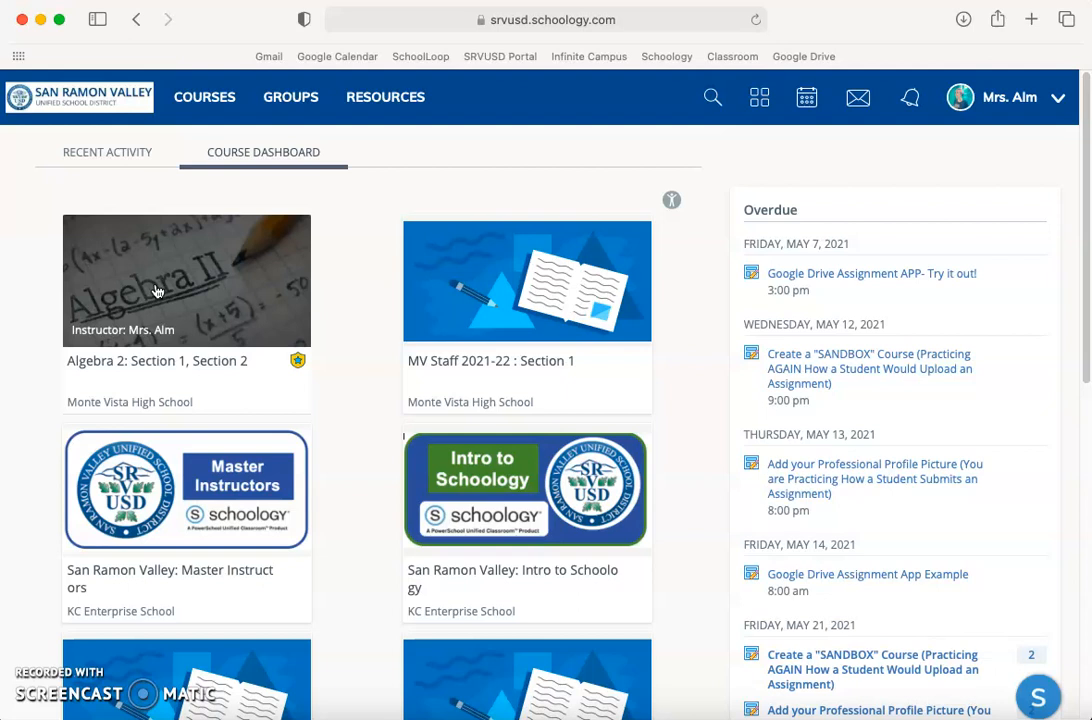
- Open the Algebra 2 course's materials and review the listed homework assignments and the actions available for Homework #1
left_click(154, 286)
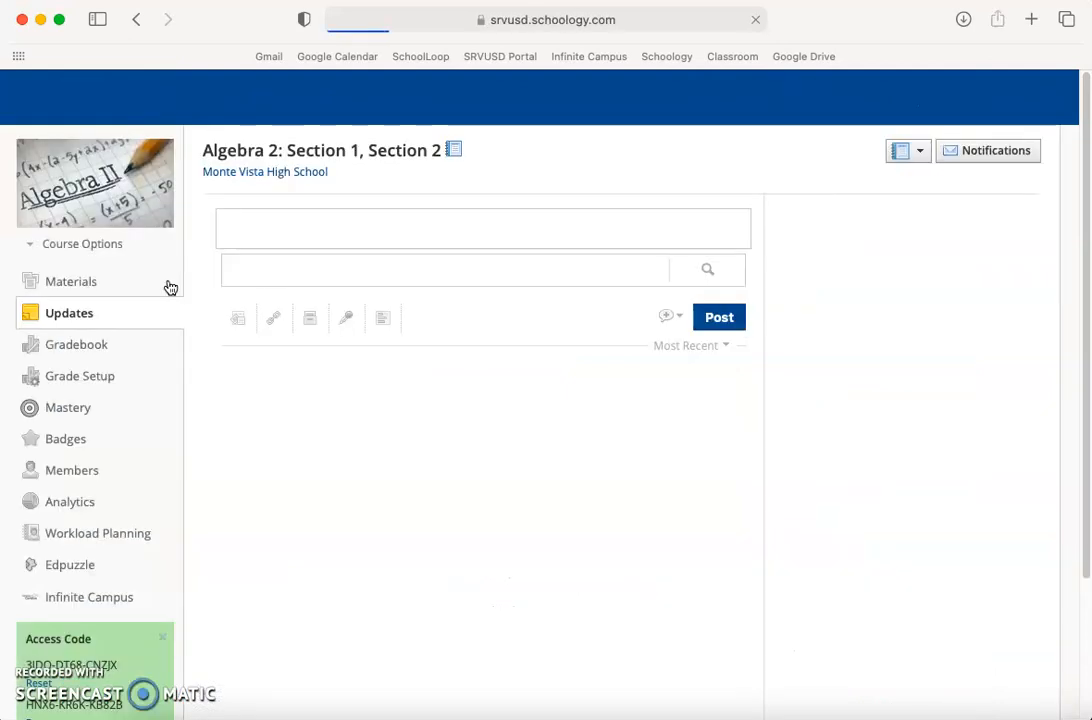
left_click(102, 284)
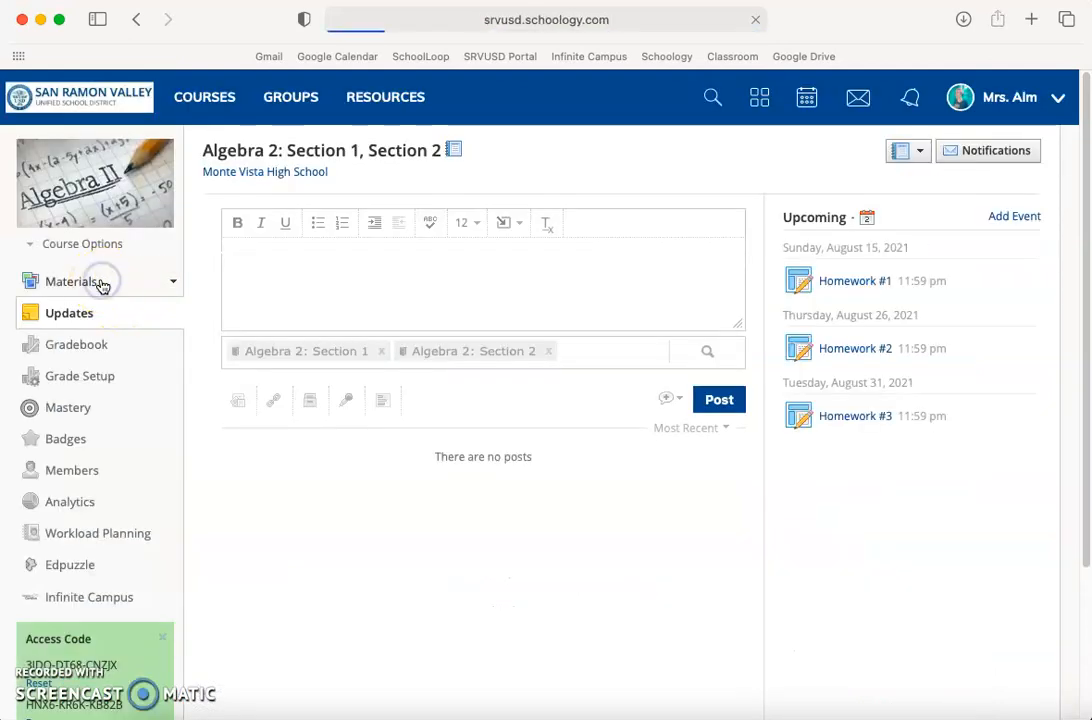
scroll(429, 344, "down", 5)
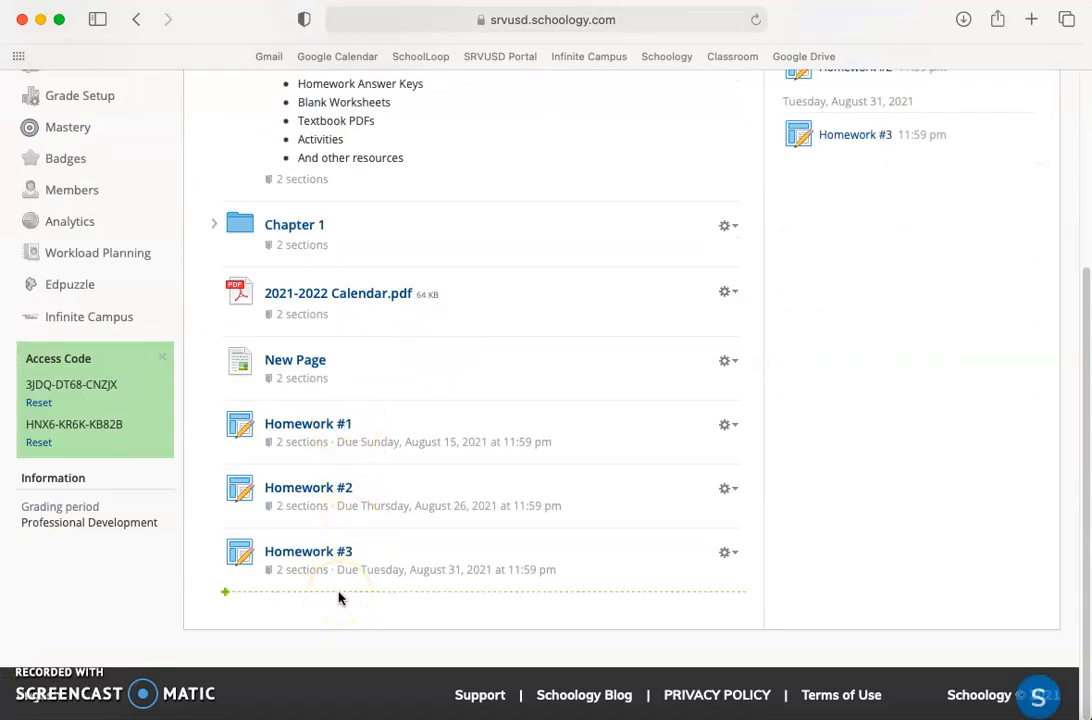
left_click(729, 426)
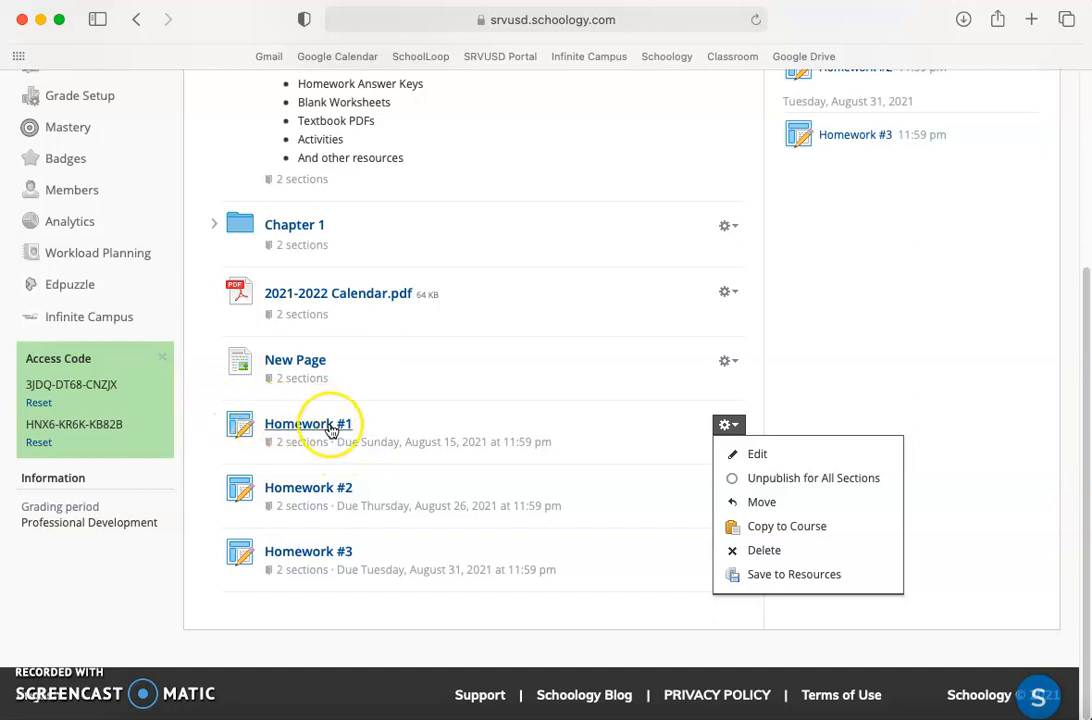
scroll(331, 430, "up", 5)
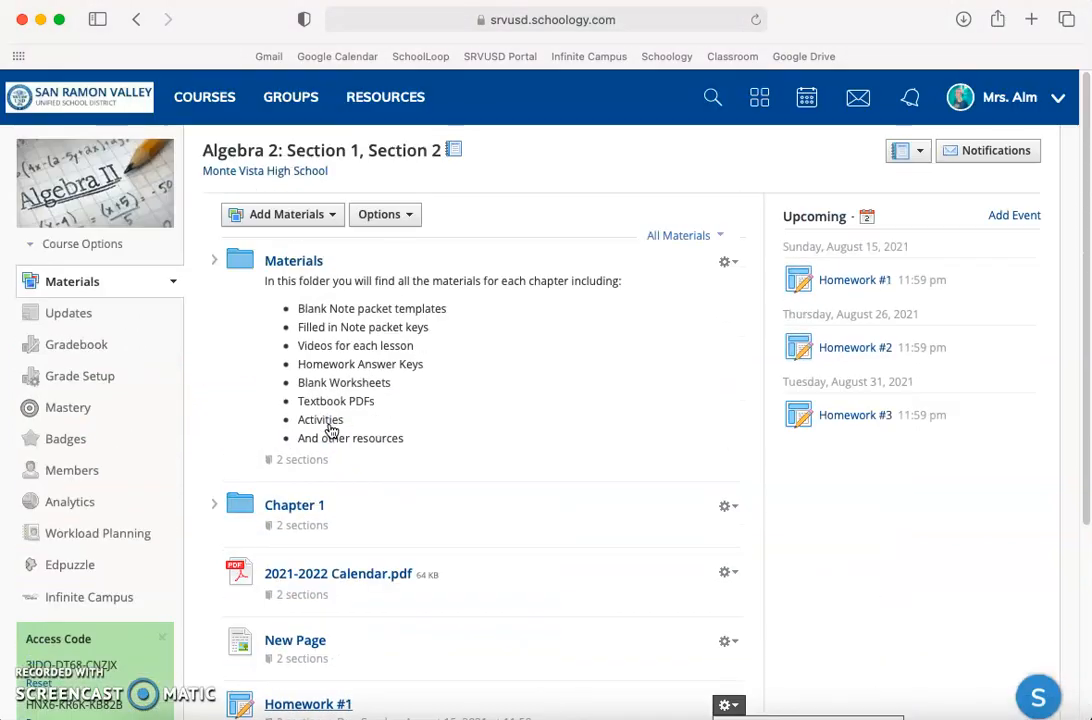
scroll(331, 430, "down", 1)
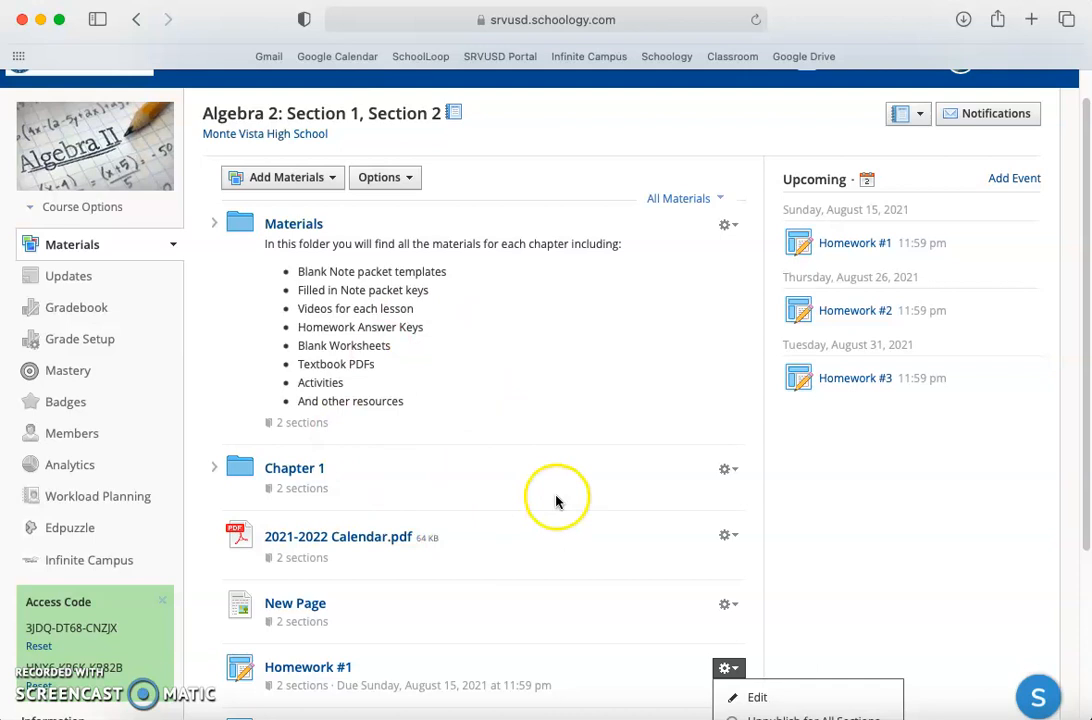
scroll(556, 500, "down", 1)
scroll(556, 500, "down", 2)
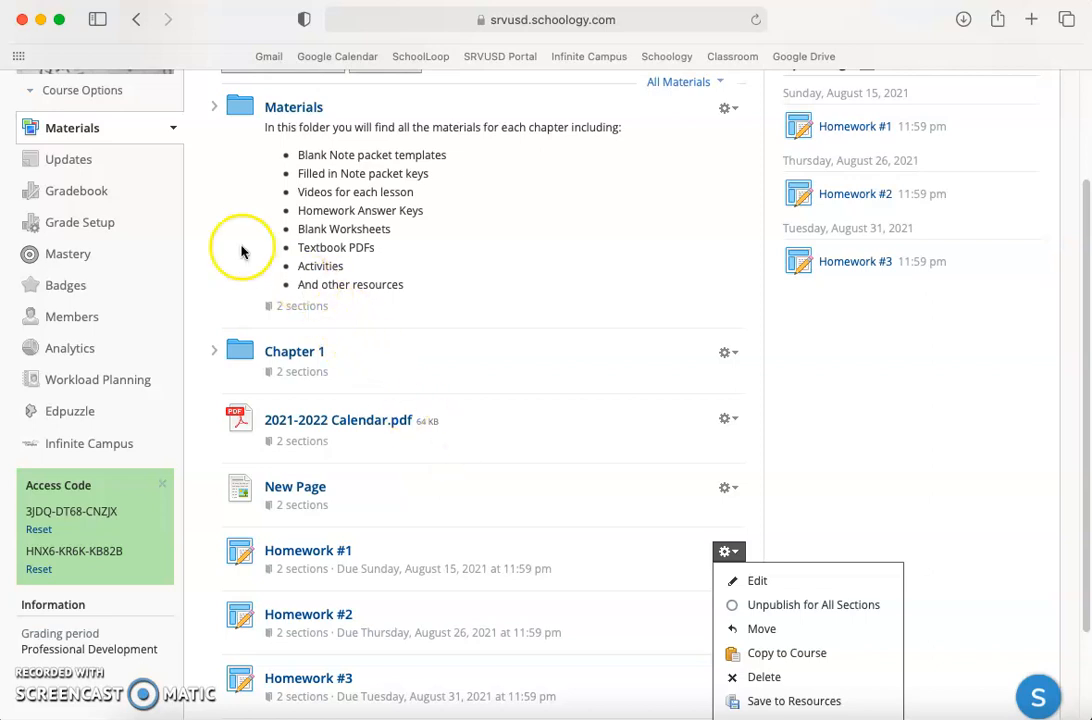
- Open the course gradebook and show the full titles of its grade columns
left_click(60, 200)
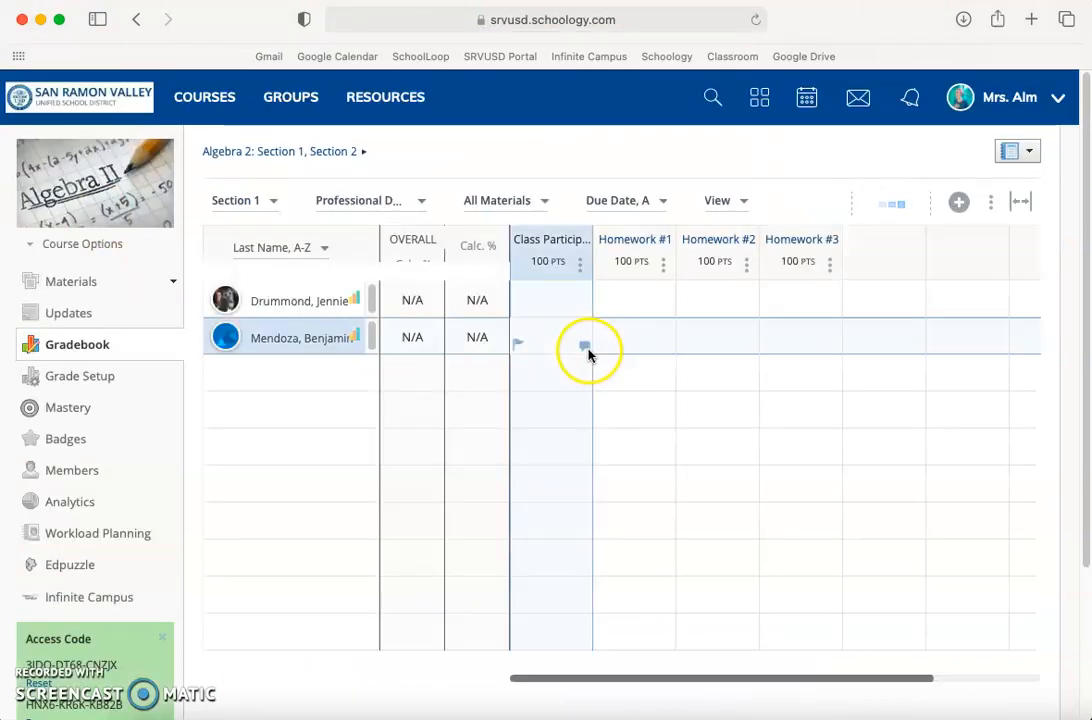
mouse_move(816, 244)
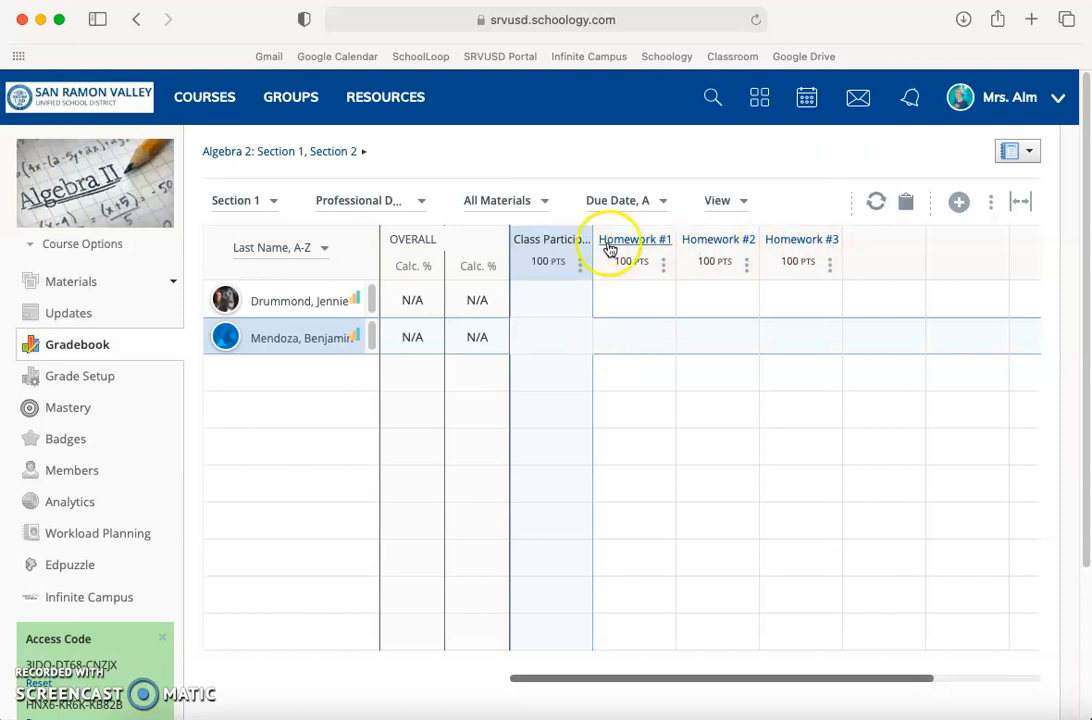
mouse_move(552, 244)
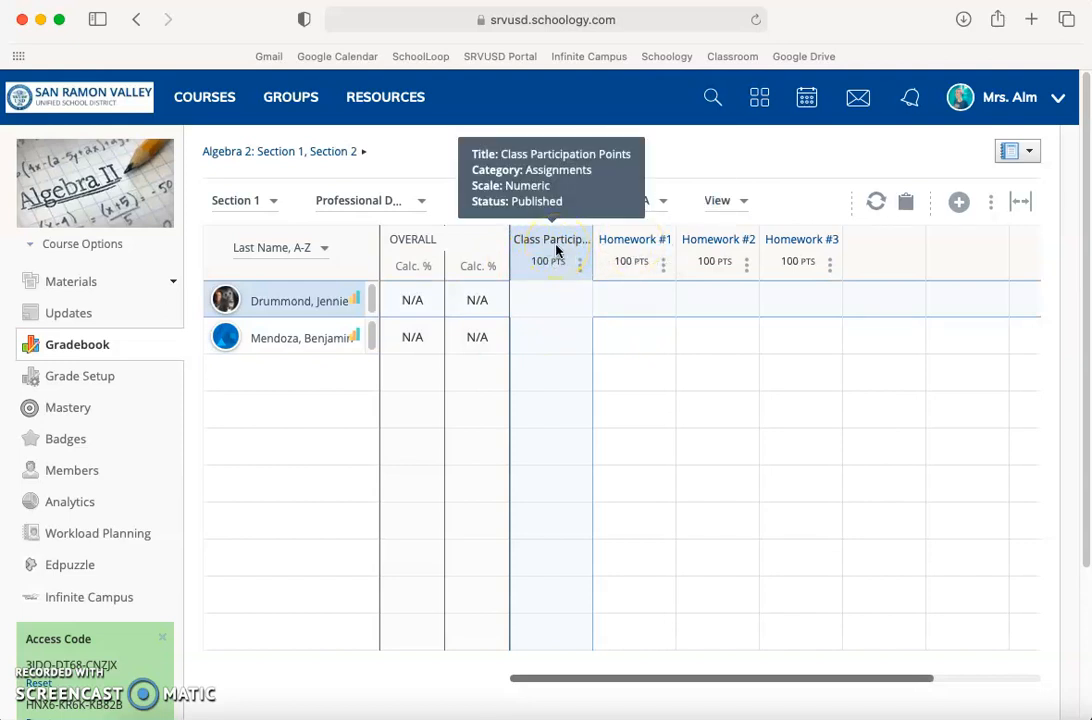
left_click(730, 205)
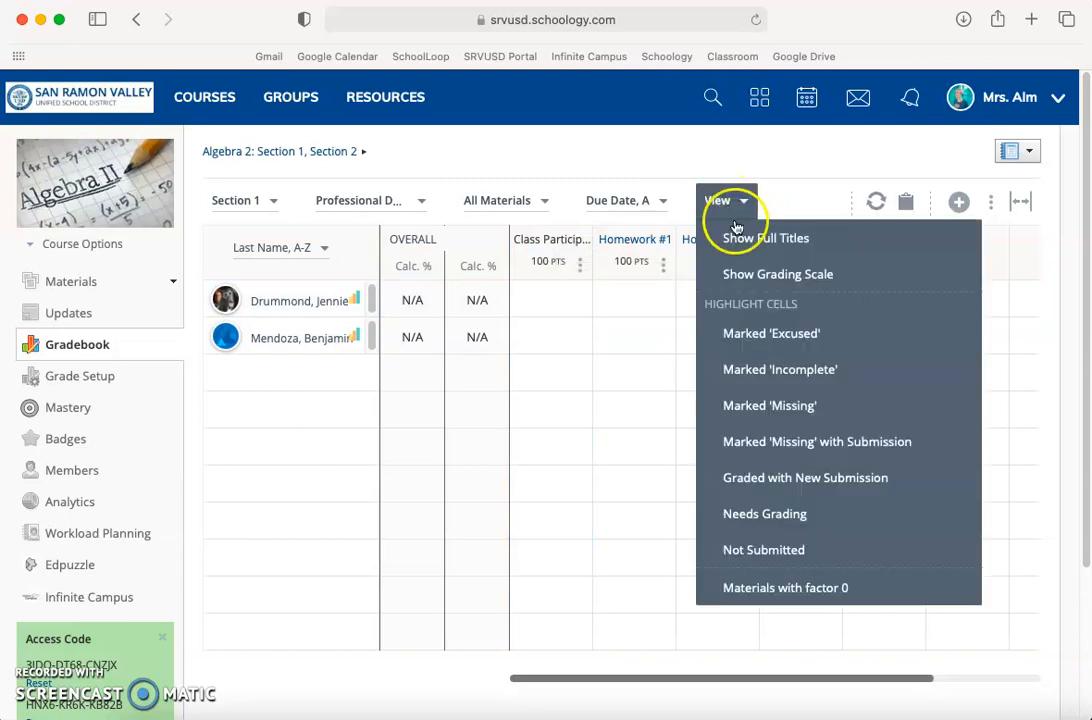
left_click(740, 236)
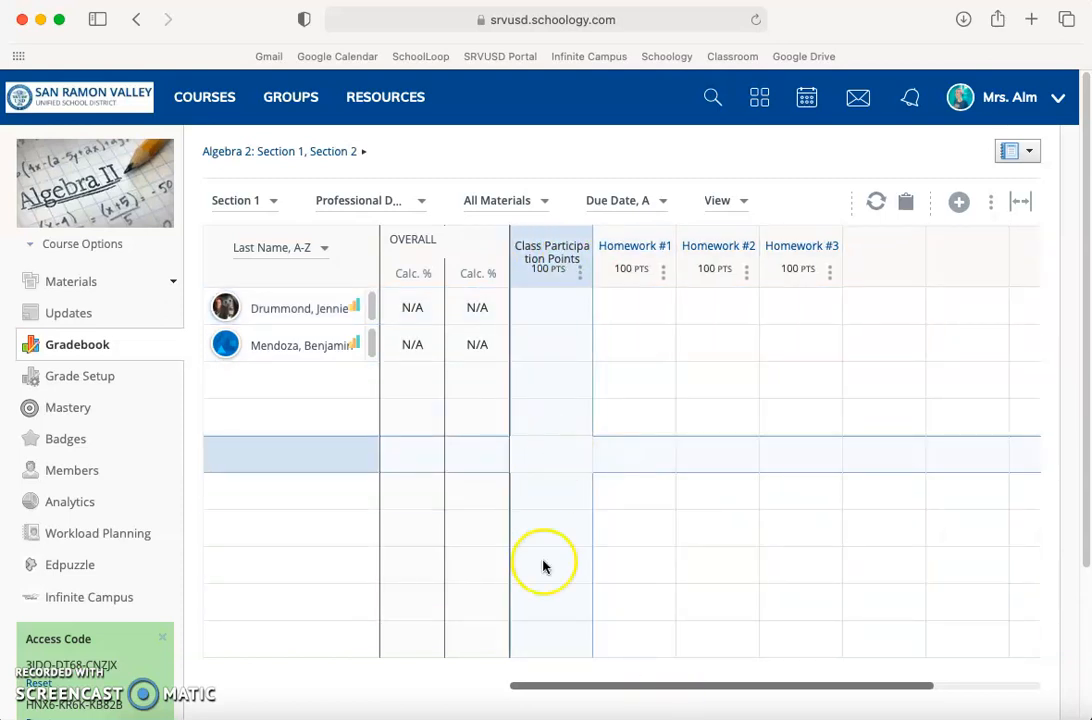
- Expand the gradebook to the full page width and restore its normal layout
left_click_drag(590, 685, 505, 700)
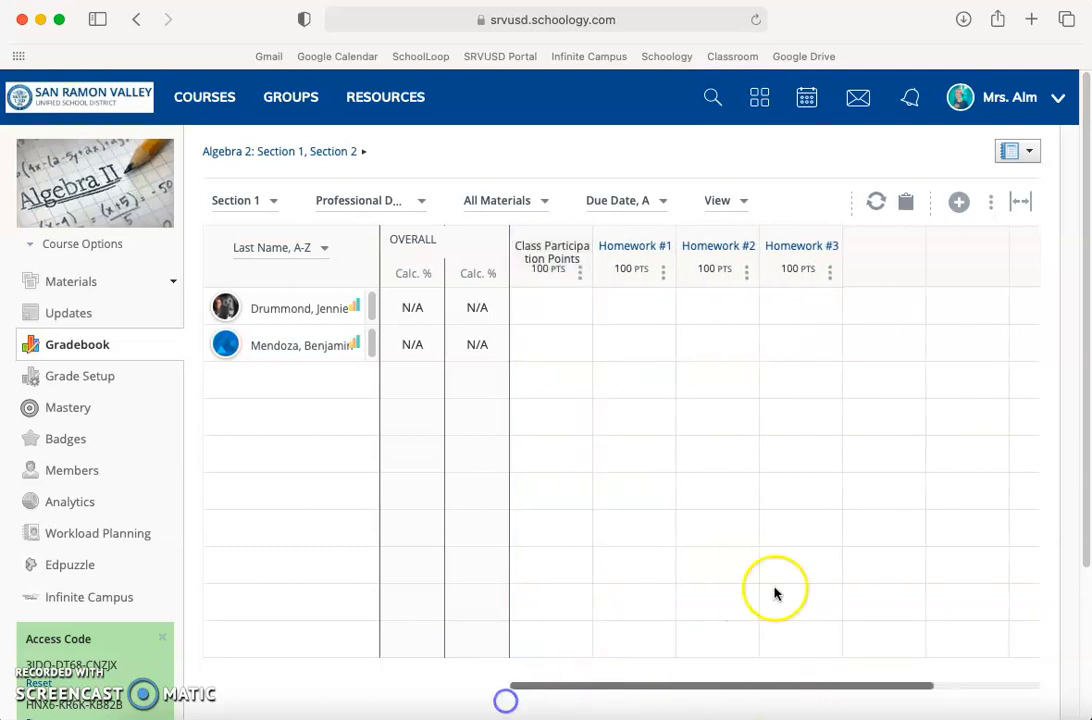
left_click(1022, 203)
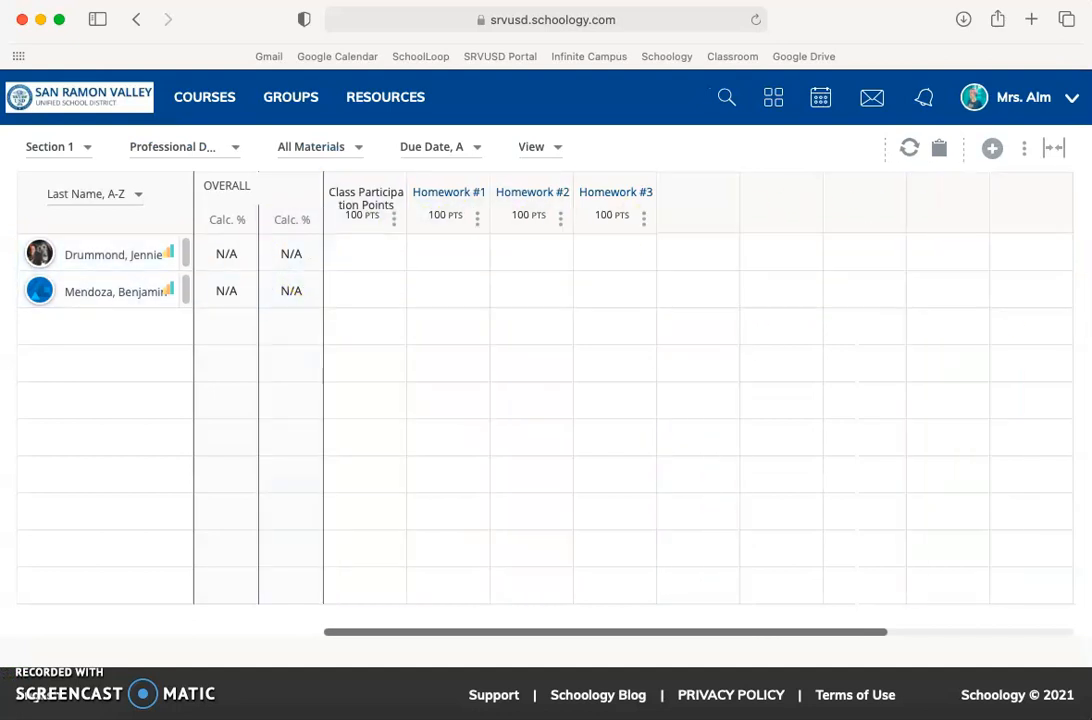
left_click(1054, 148)
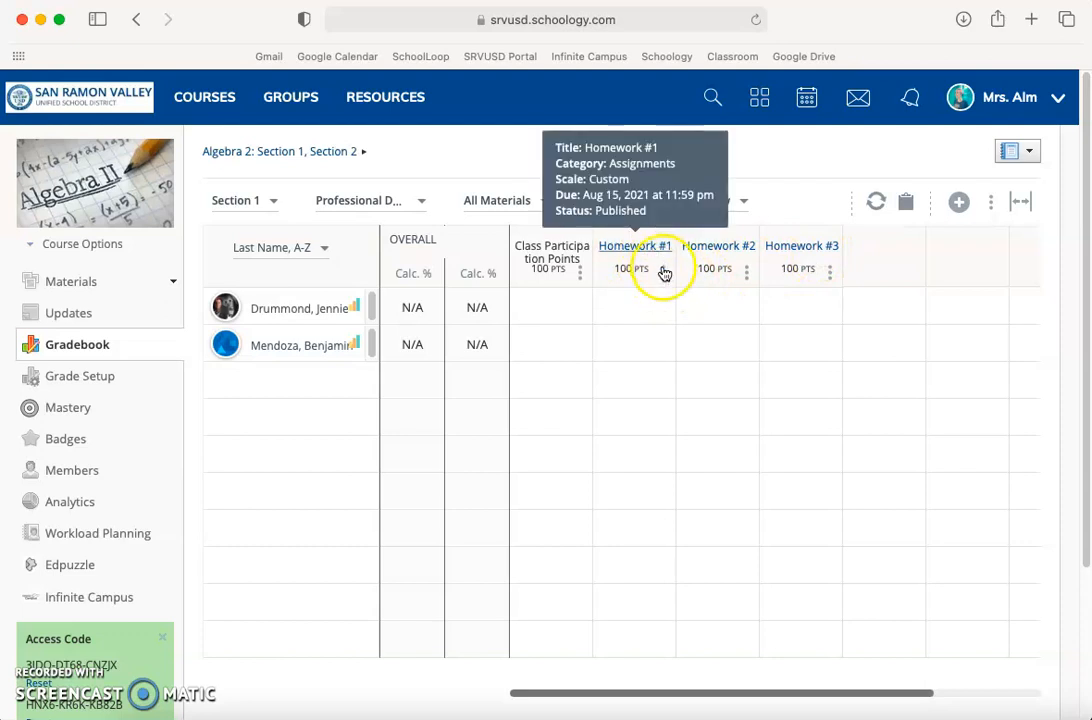
- Set all students' grades for Homework #1 to 5
left_click(663, 271)
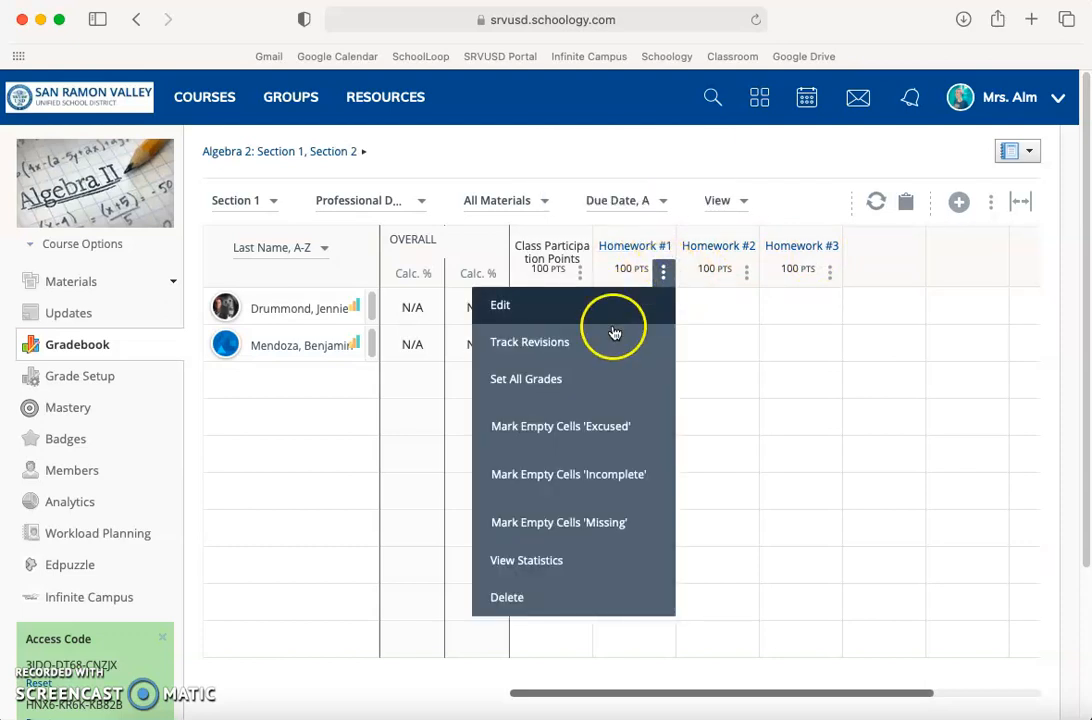
left_click(608, 388)
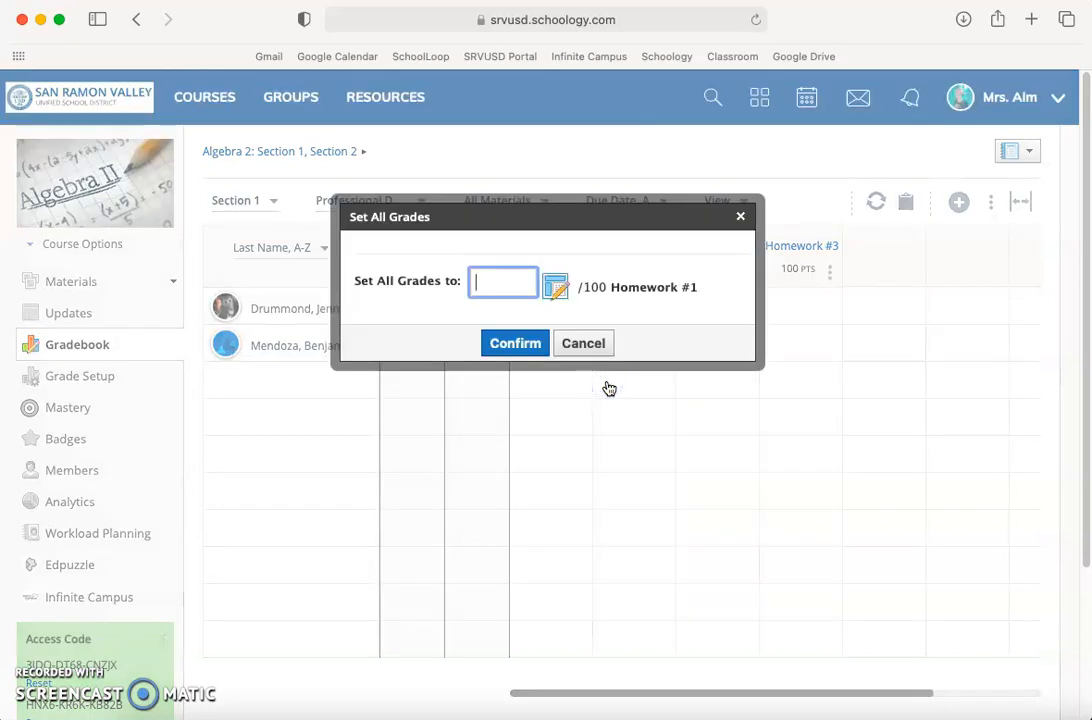
left_click(514, 343)
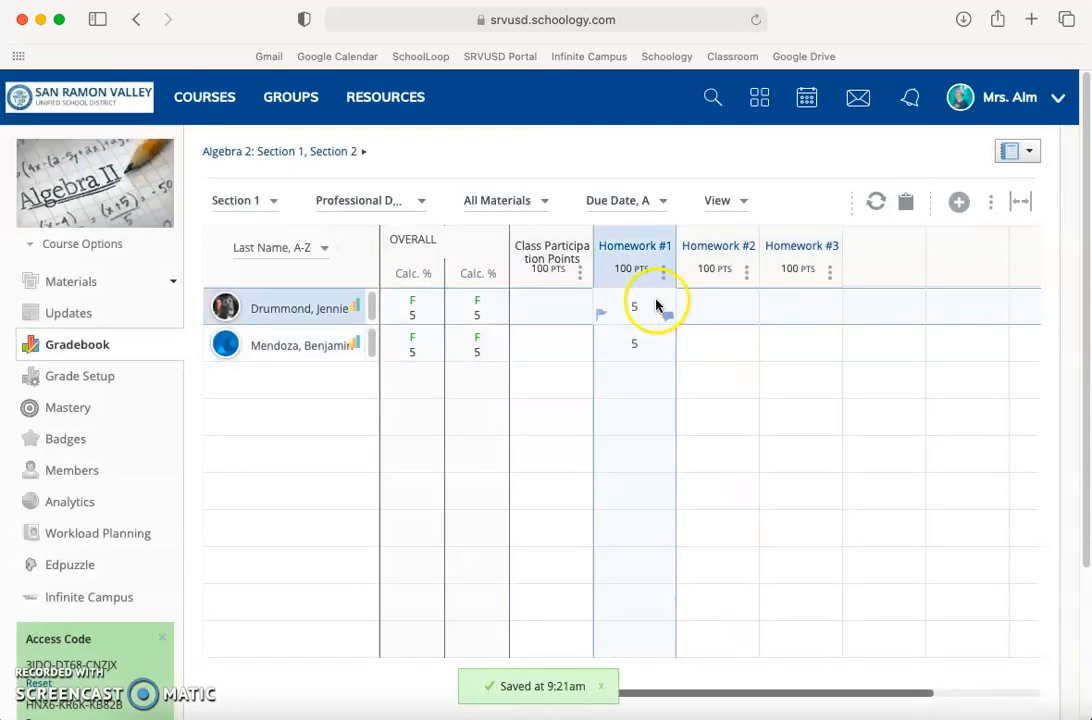
- Examine the exception choices and the grade comment box for the first student's Homework #1 grade
left_click(600, 317)
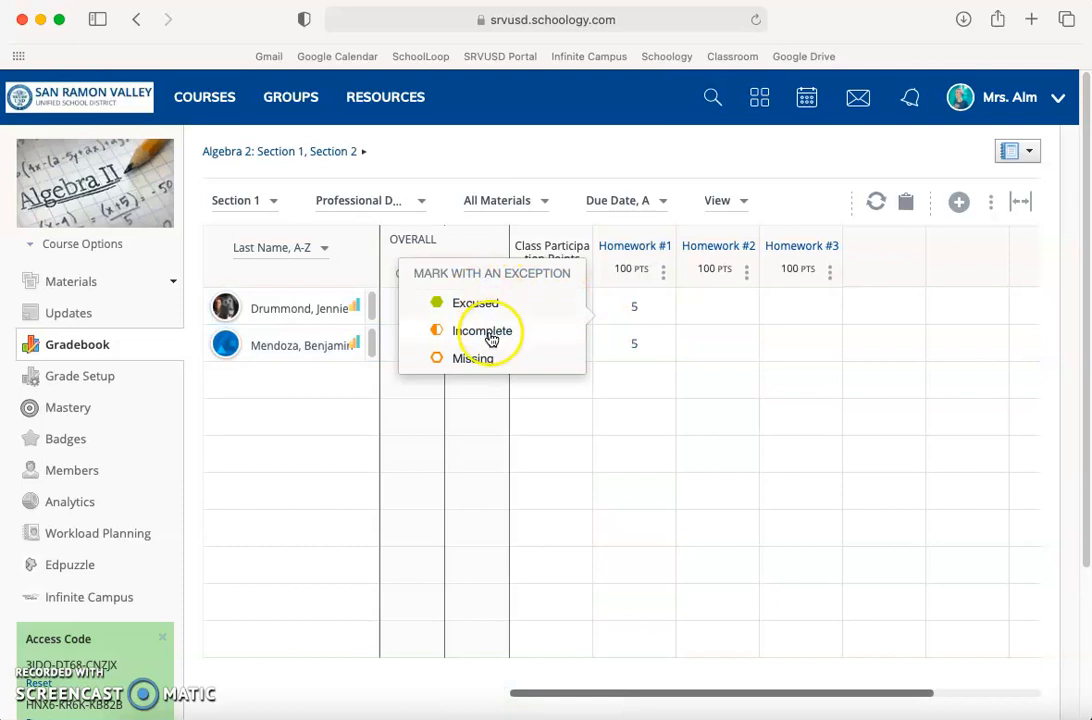
left_click(668, 316)
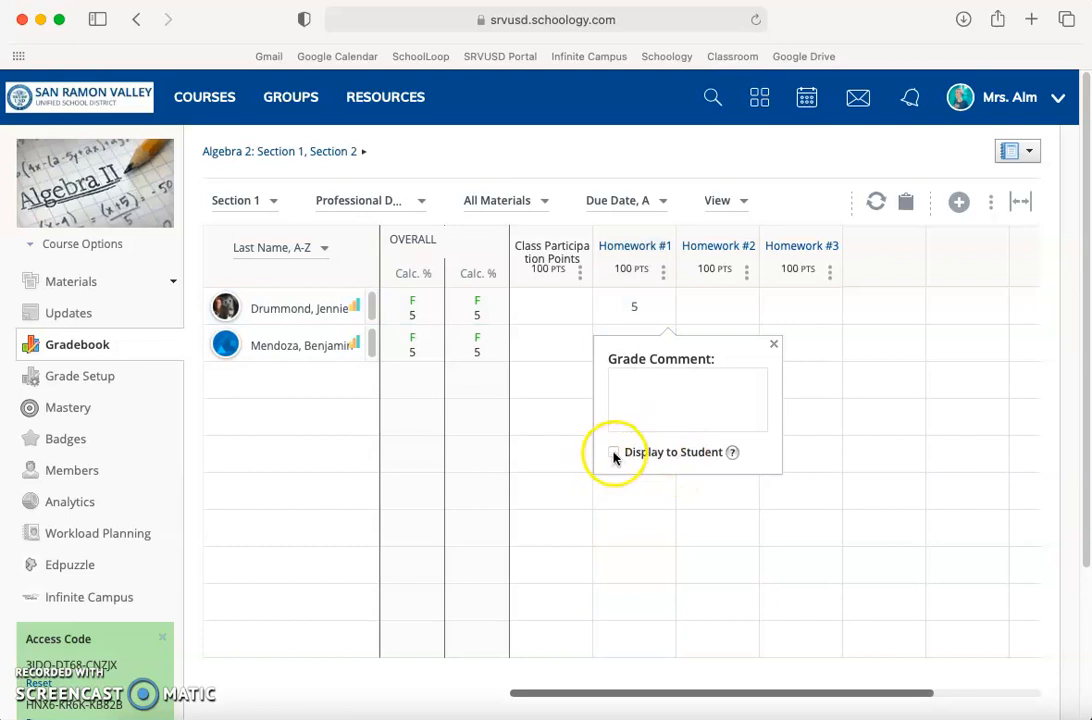
left_click(773, 344)
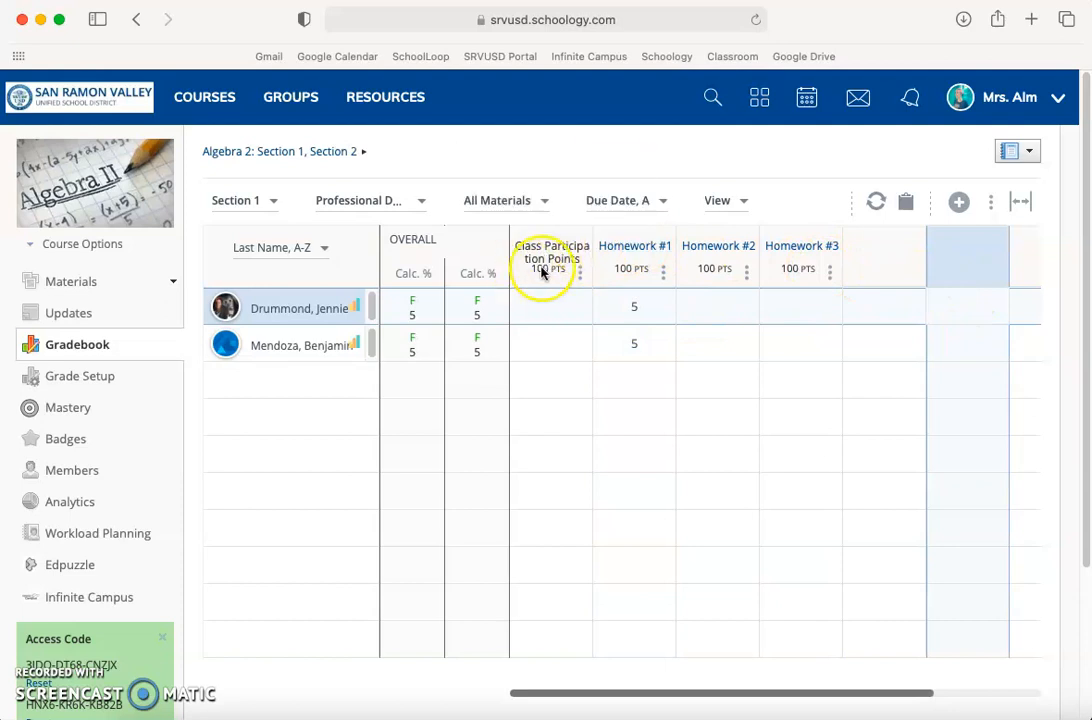
- View the details of the Class Participation Points and Homework #3 columns in the gradebook
mouse_move(550, 259)
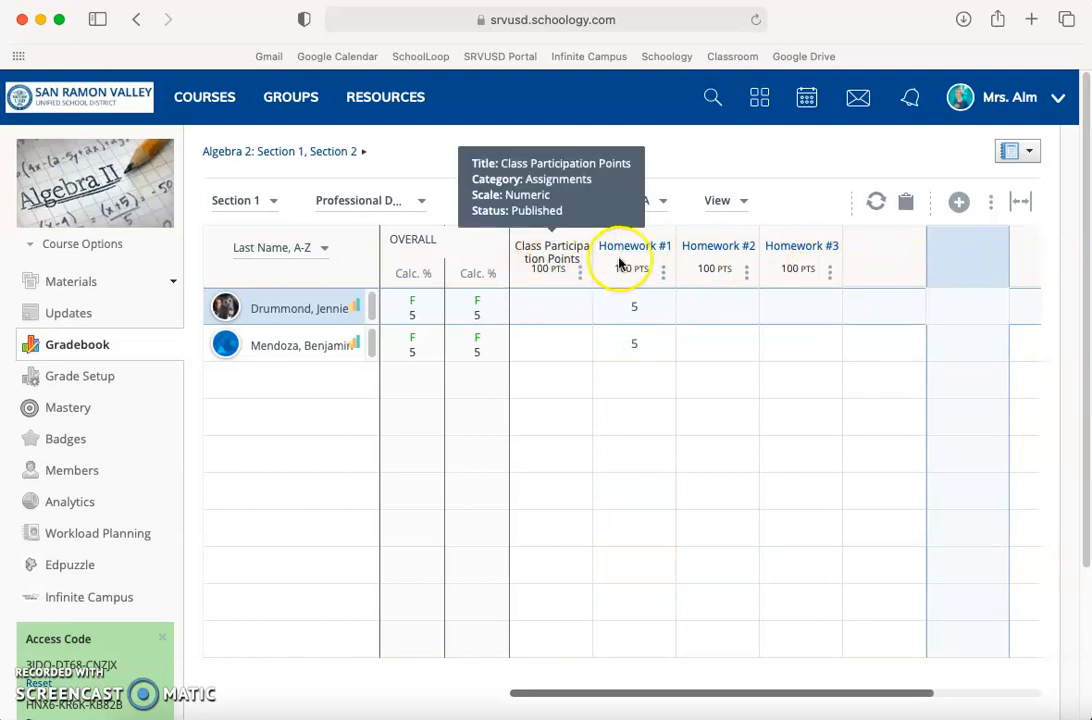
mouse_move(788, 260)
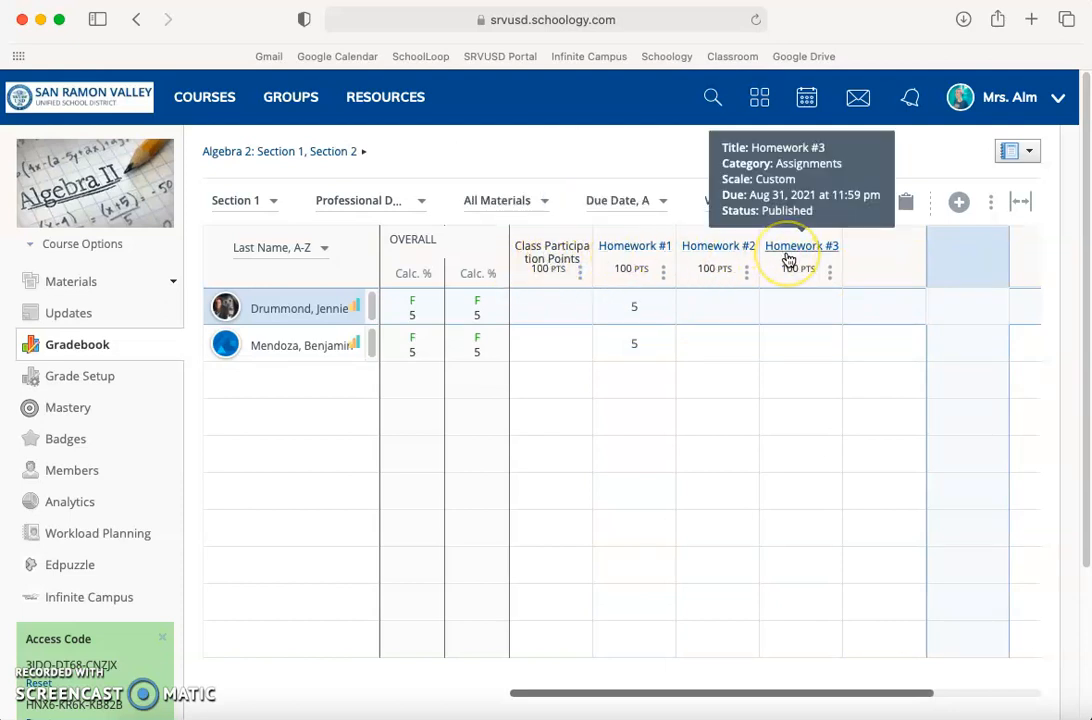
left_click(545, 303)
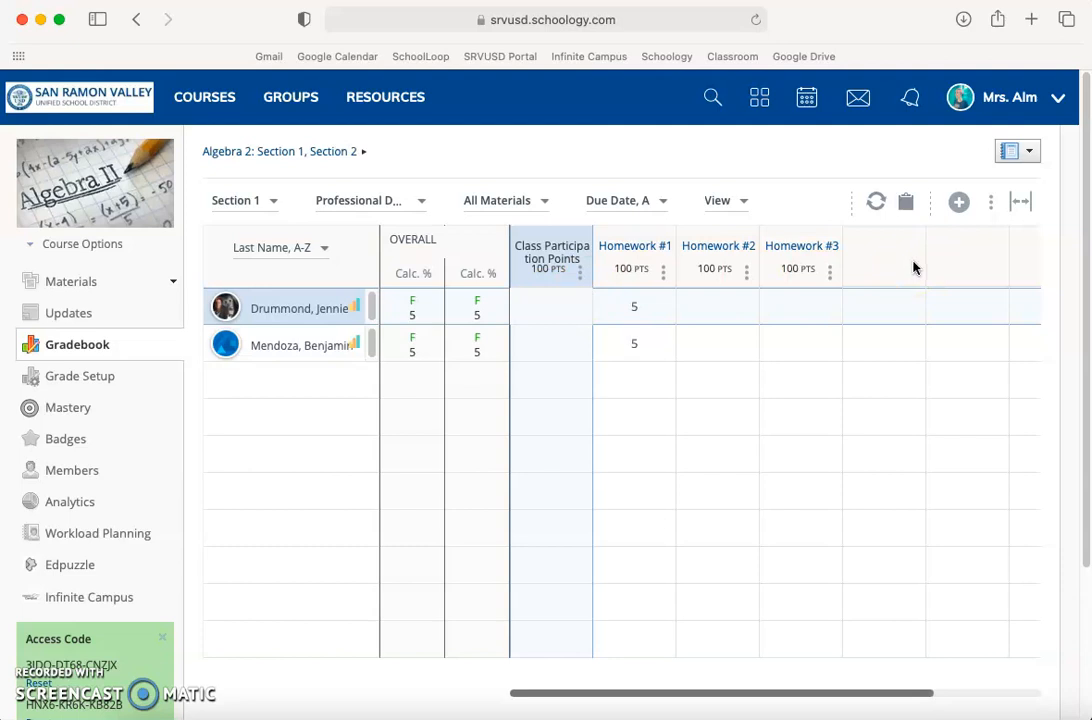
- Create a grade column named Participation with the Custom scale, 100 points and the Assignments category
left_click(960, 204)
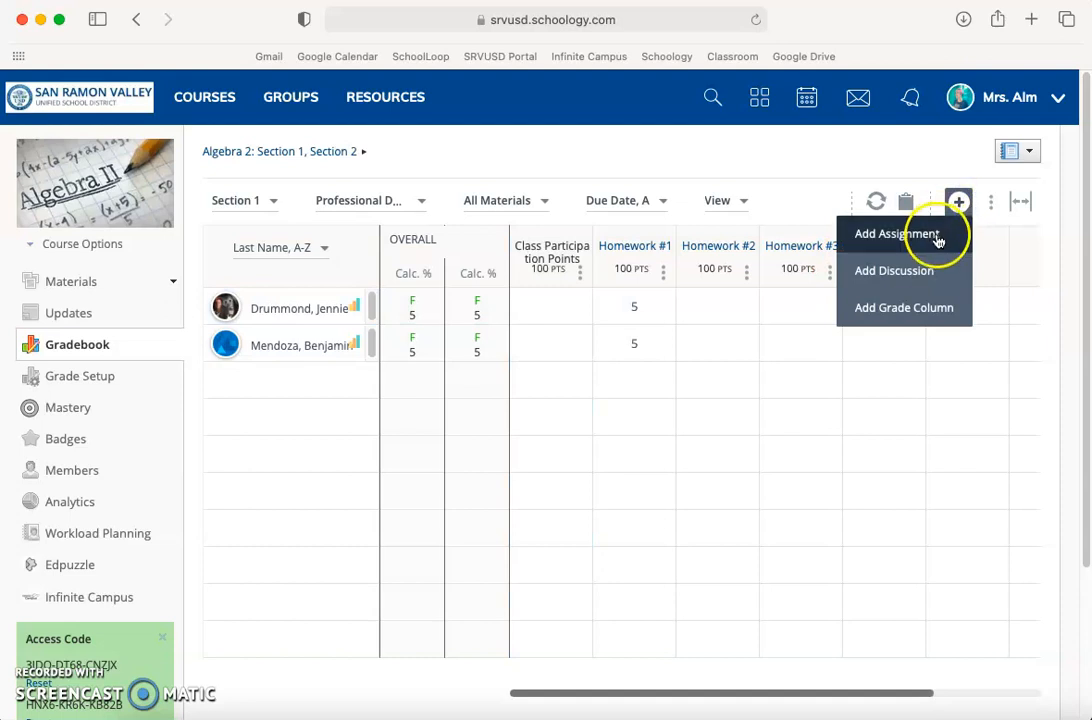
left_click(931, 312)
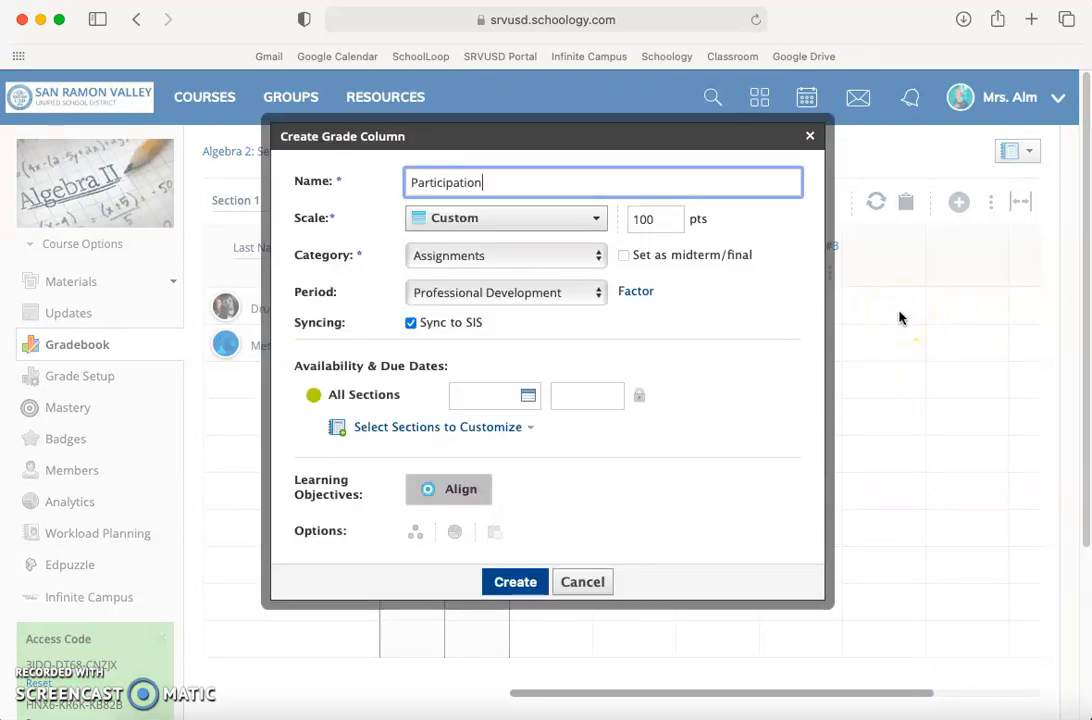
left_click(671, 220)
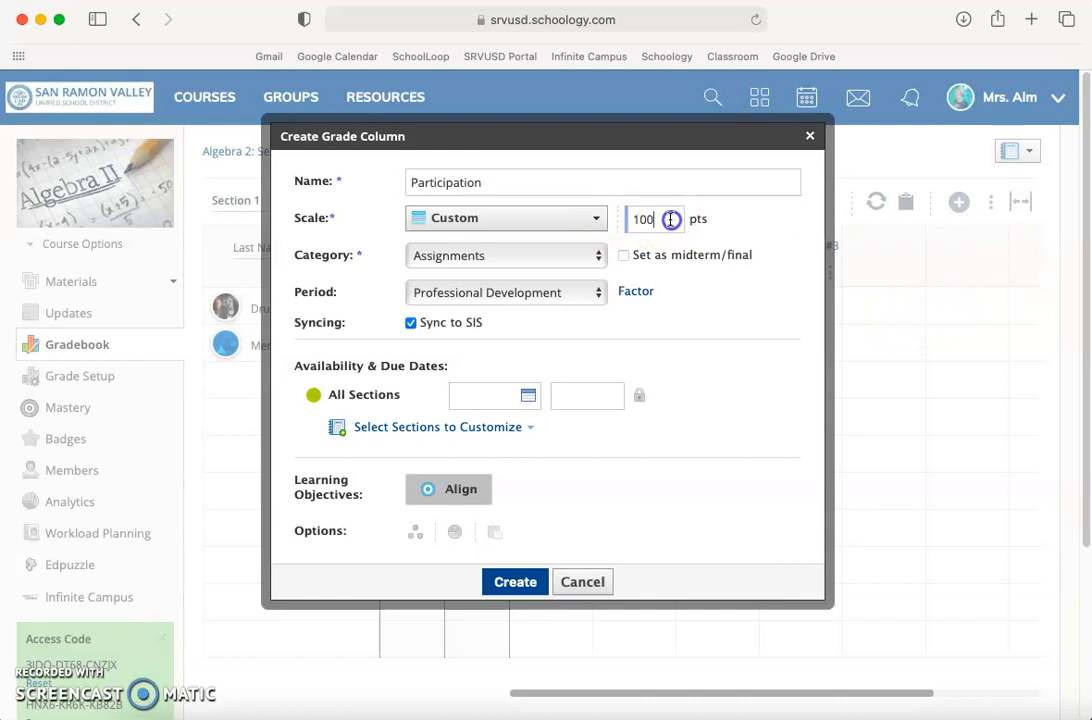
left_click(505, 220)
left_click(707, 328)
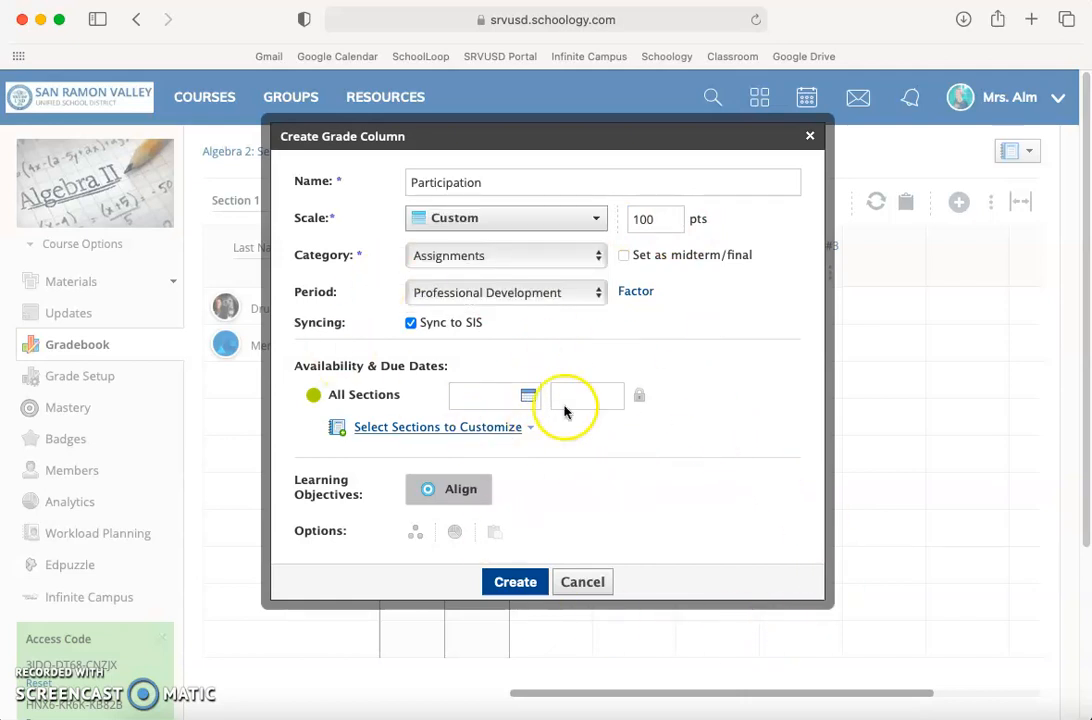
left_click(507, 584)
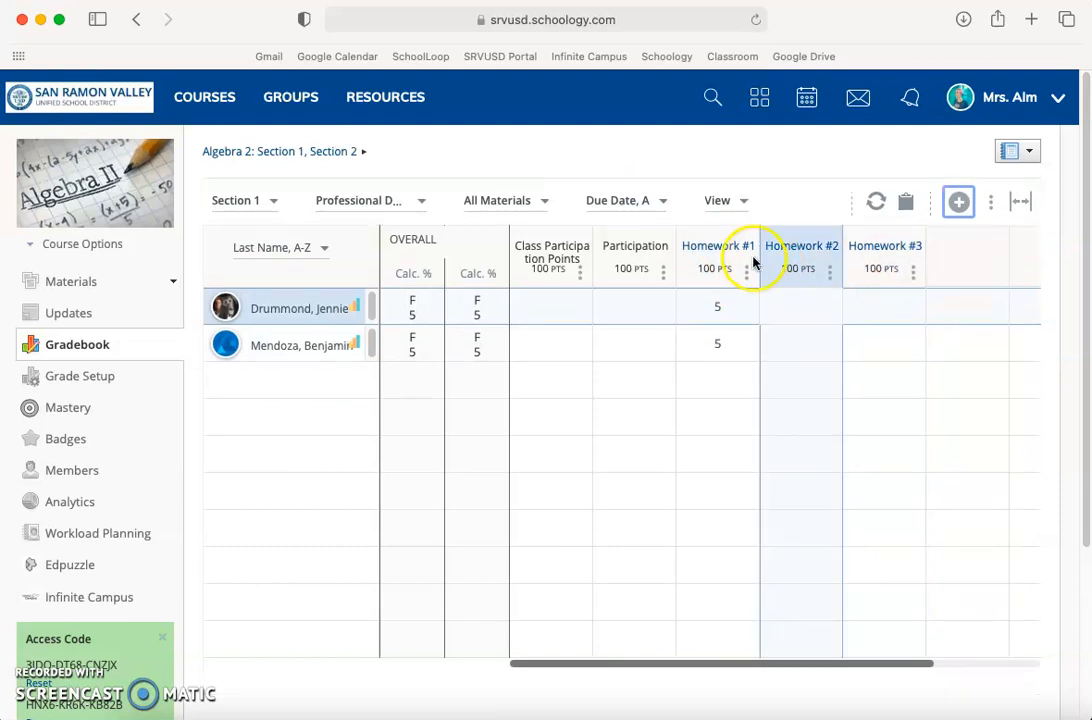
- Switch the gradebook's Show Grading Scale display option
left_click(726, 209)
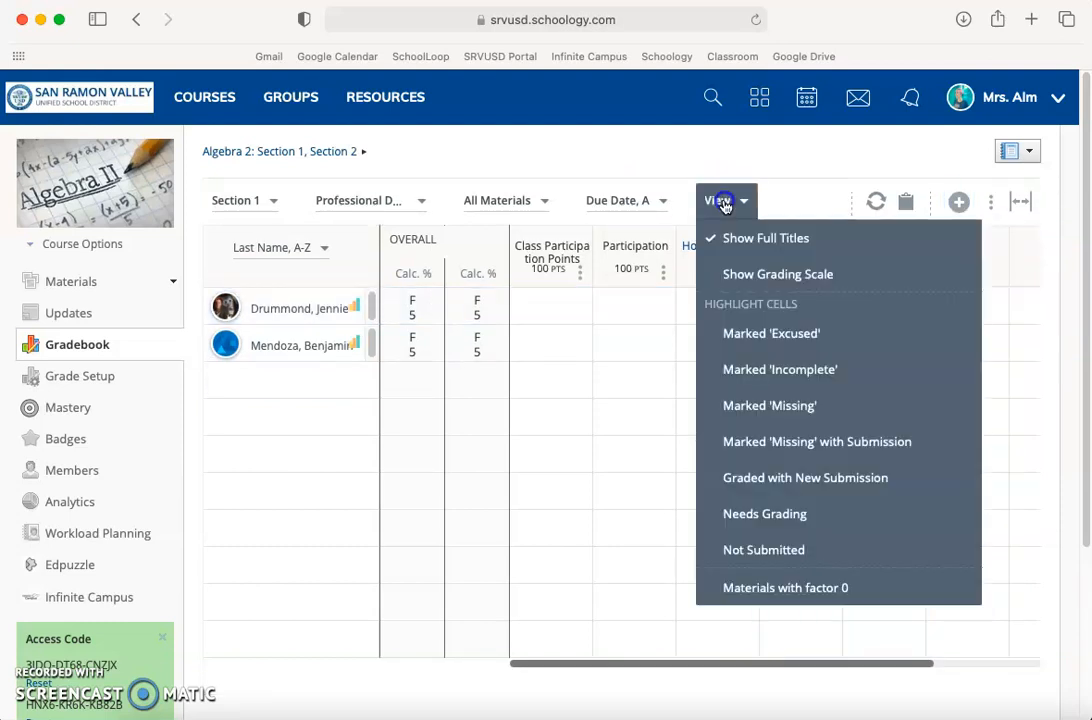
left_click(745, 276)
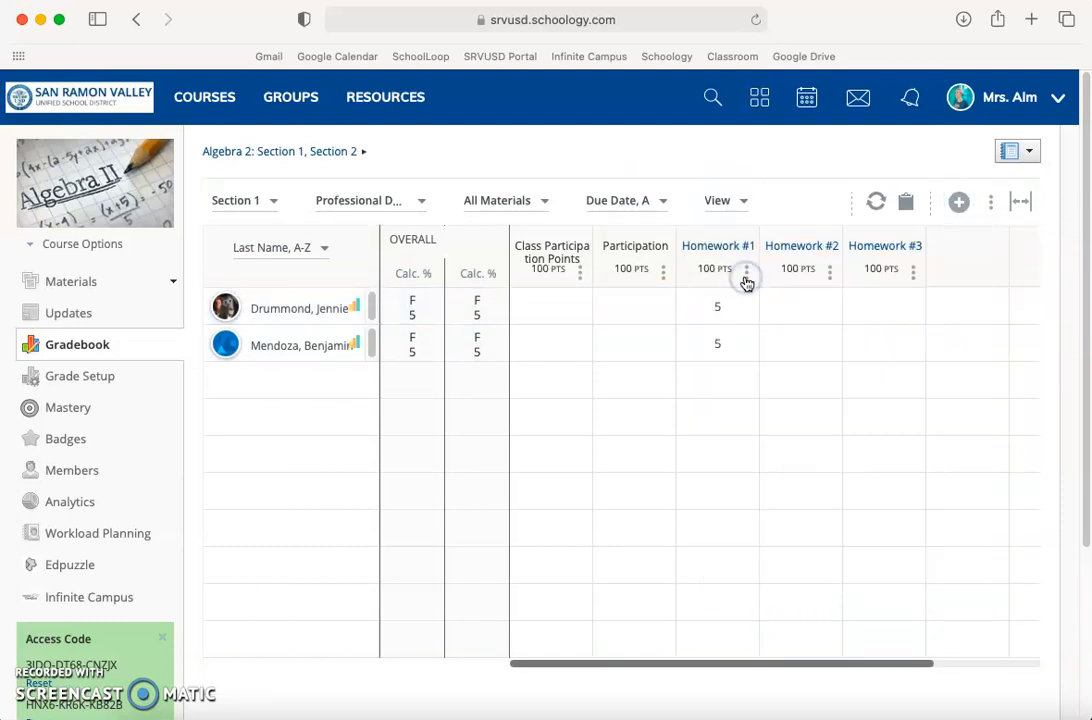
left_click(734, 200)
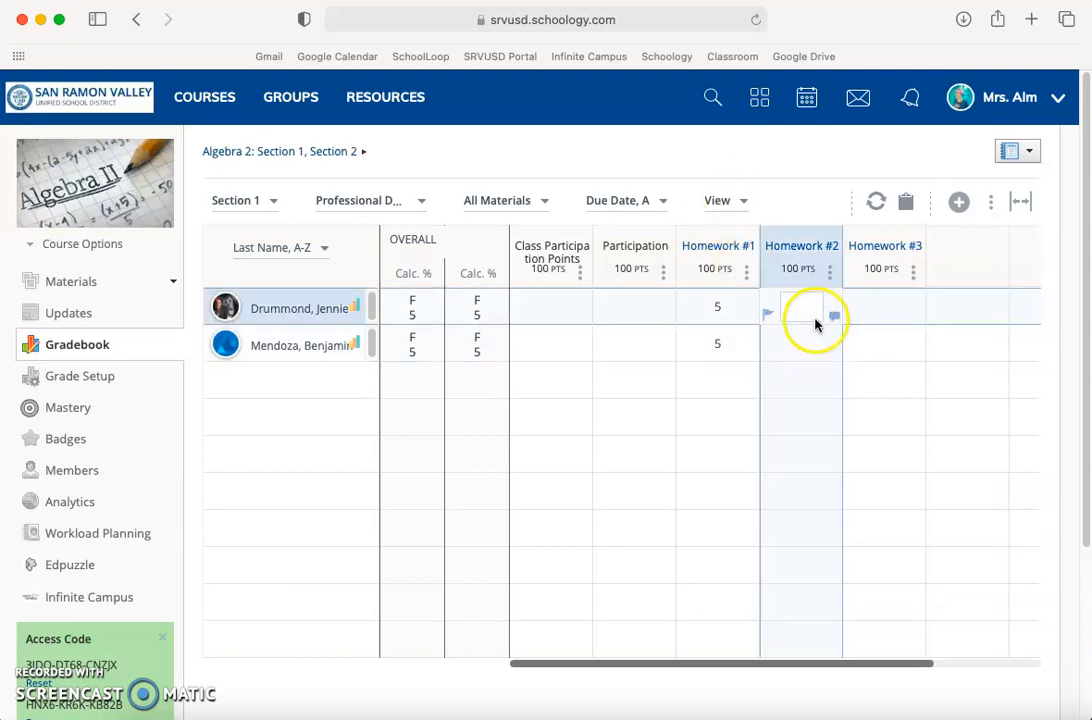
- Review the scale setting of the Class Participation Points grade column and leave its settings without saving
left_click(551, 309)
left_click(579, 271)
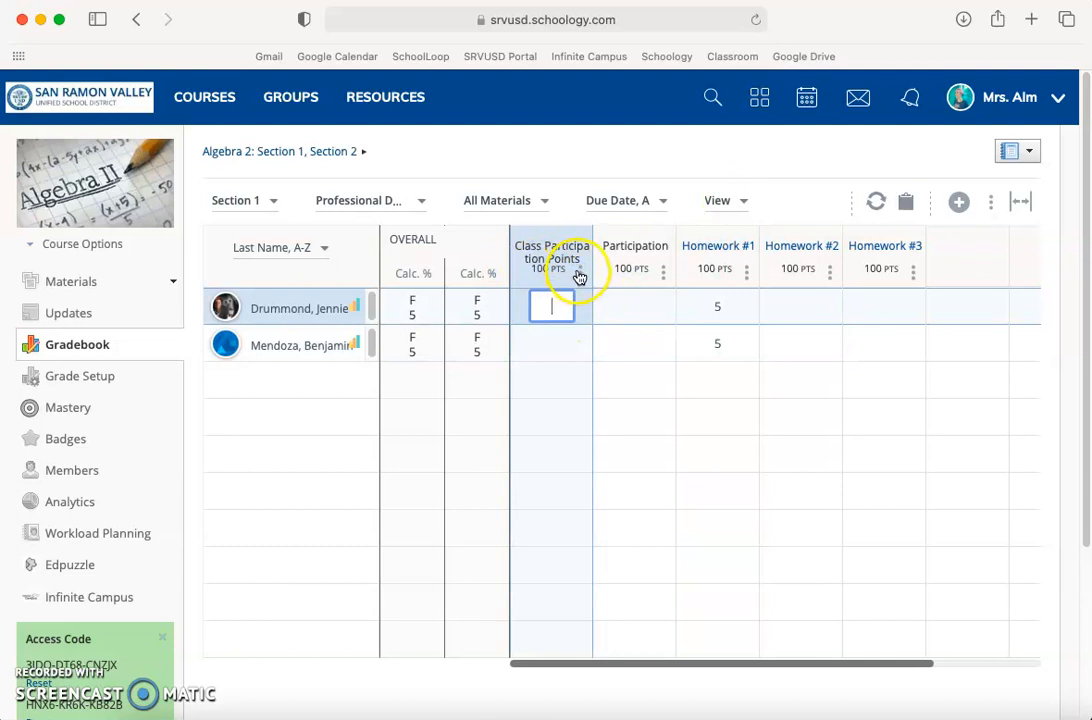
left_click(542, 308)
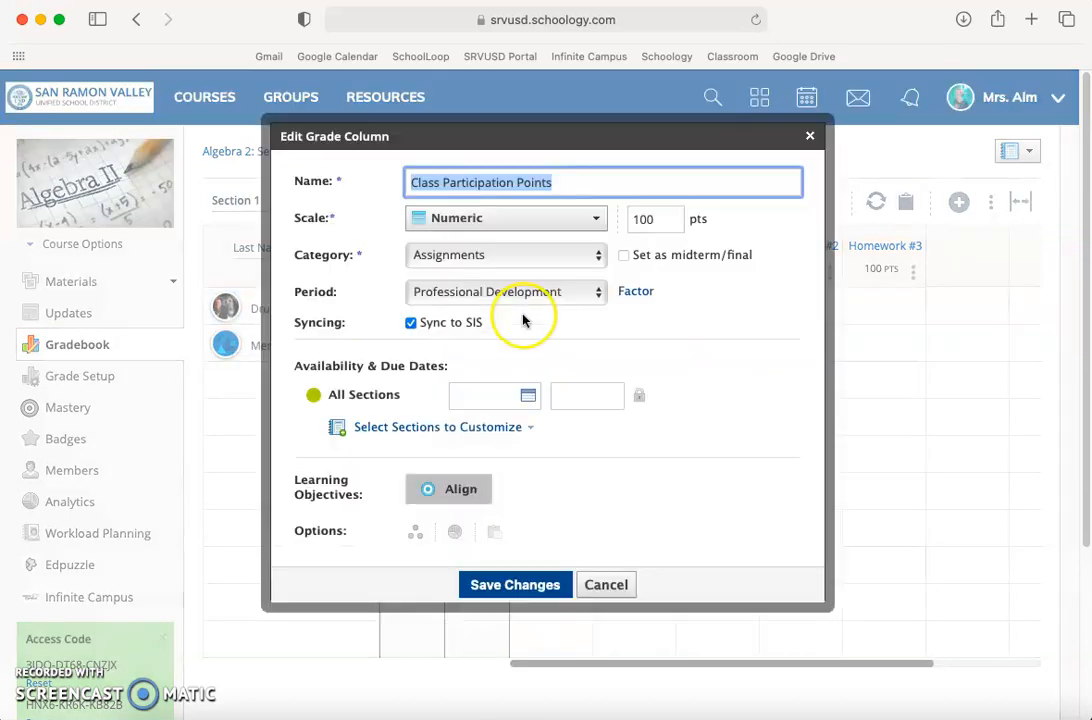
left_click(486, 228)
left_click(487, 231)
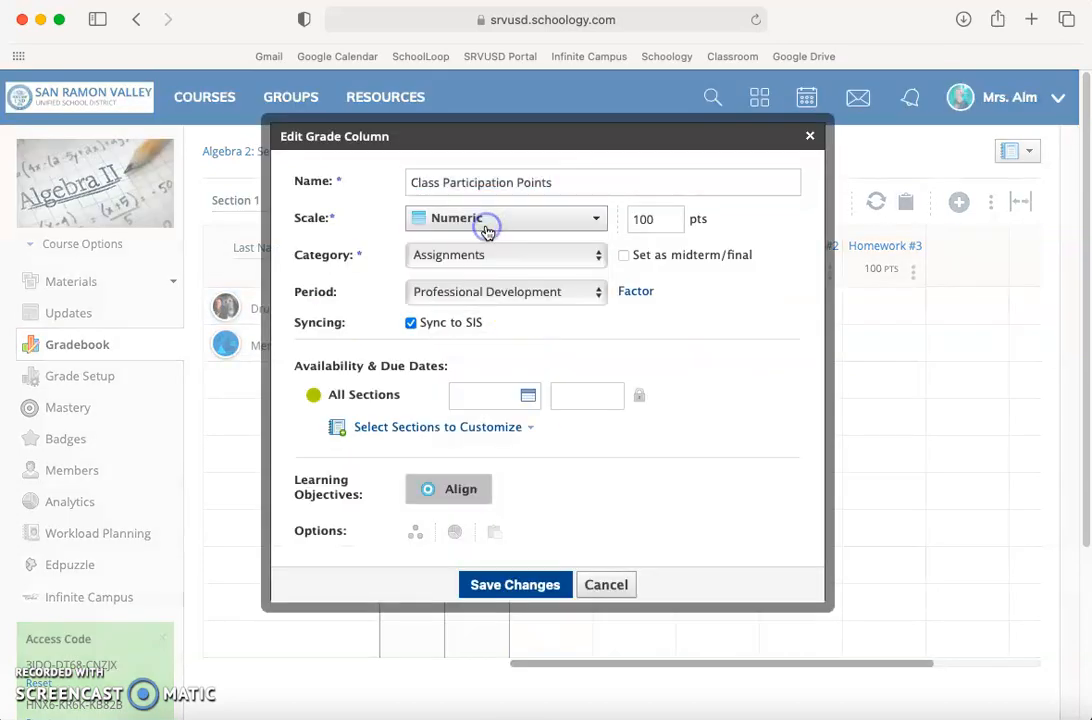
left_click(606, 585)
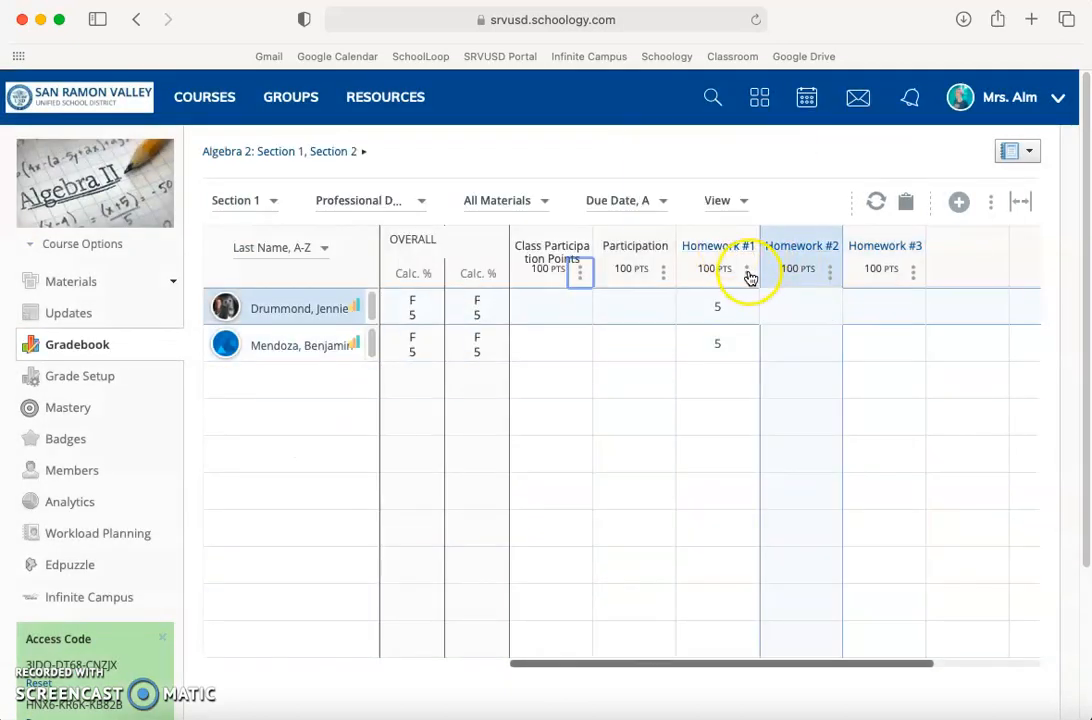
- Compare the grade entry choices in the first student's homework, Participation and Class Participation Points cells, and check the gradebook's display options
mouse_move(731, 251)
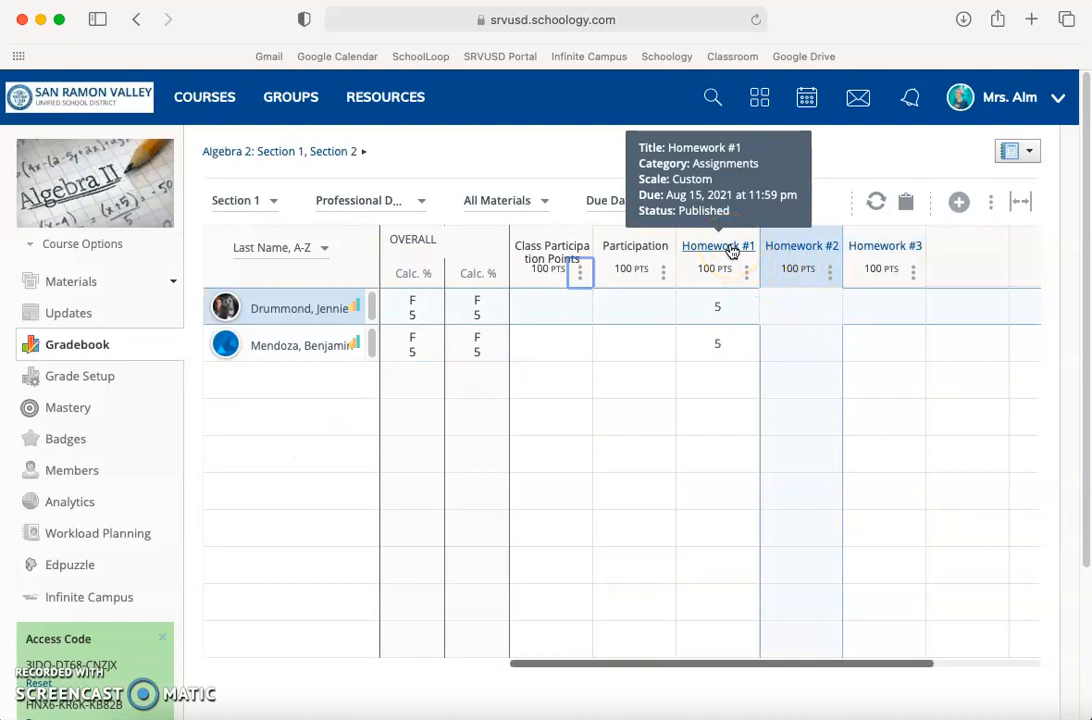
left_click(804, 307)
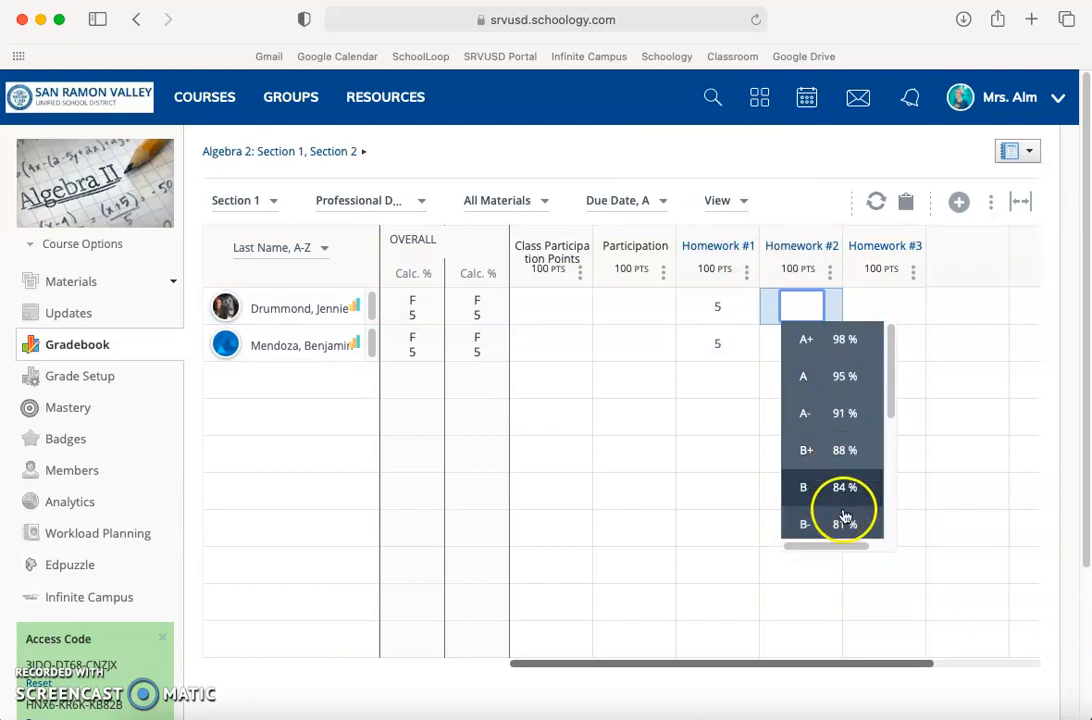
left_click(882, 305)
left_click(728, 205)
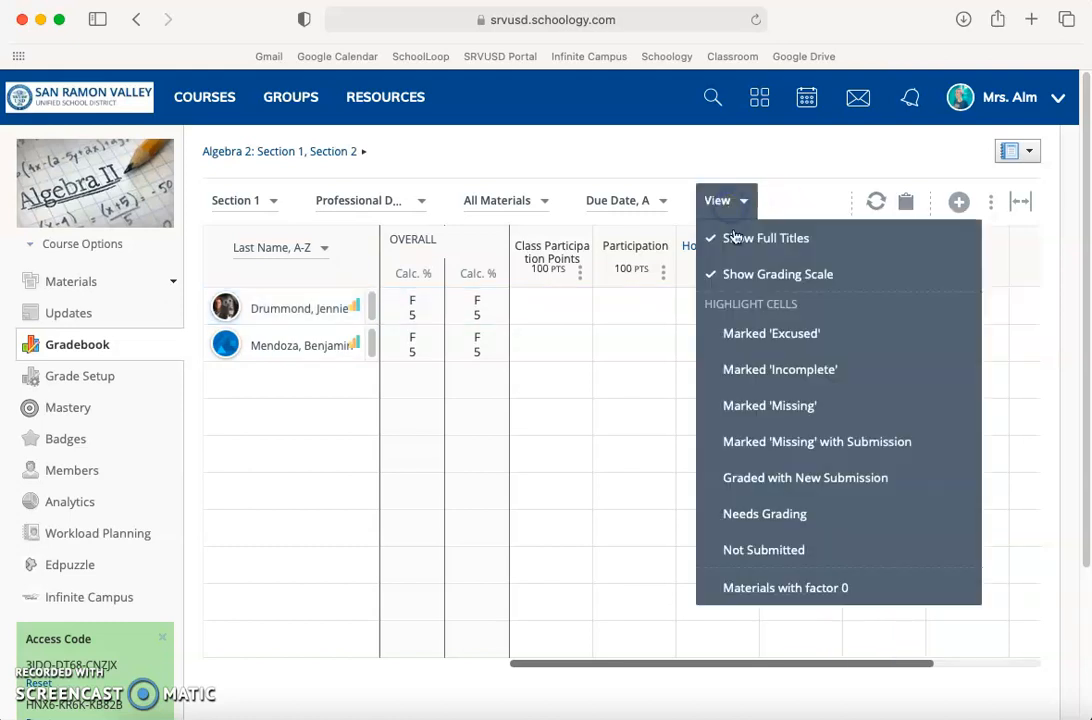
left_click(636, 306)
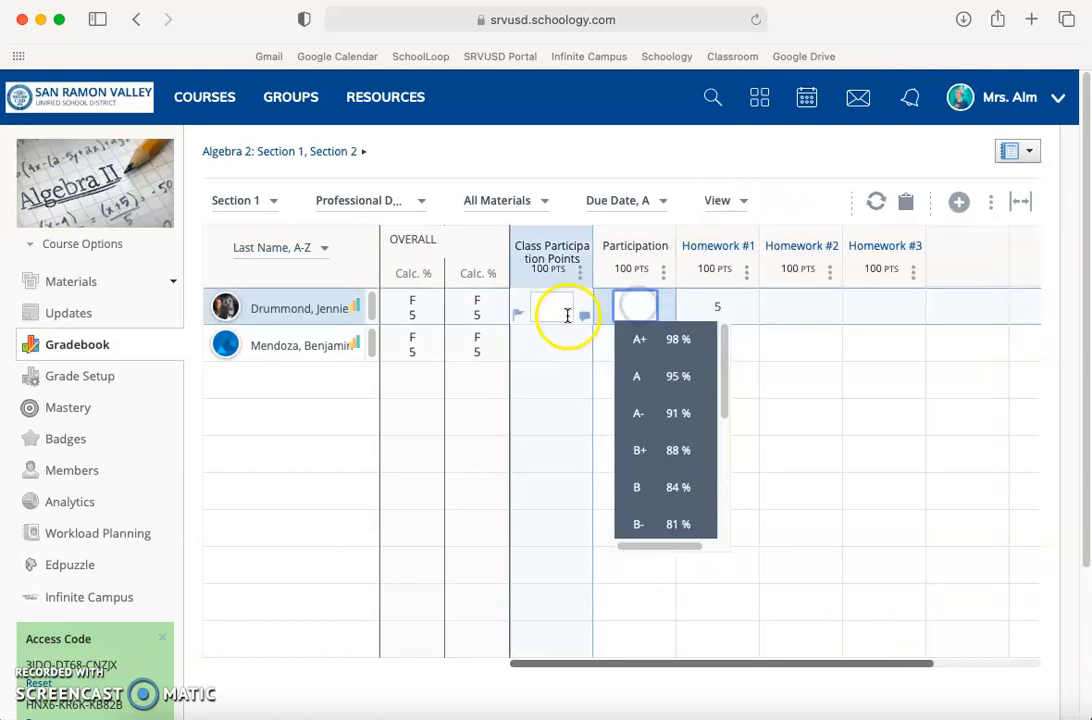
left_click(558, 310)
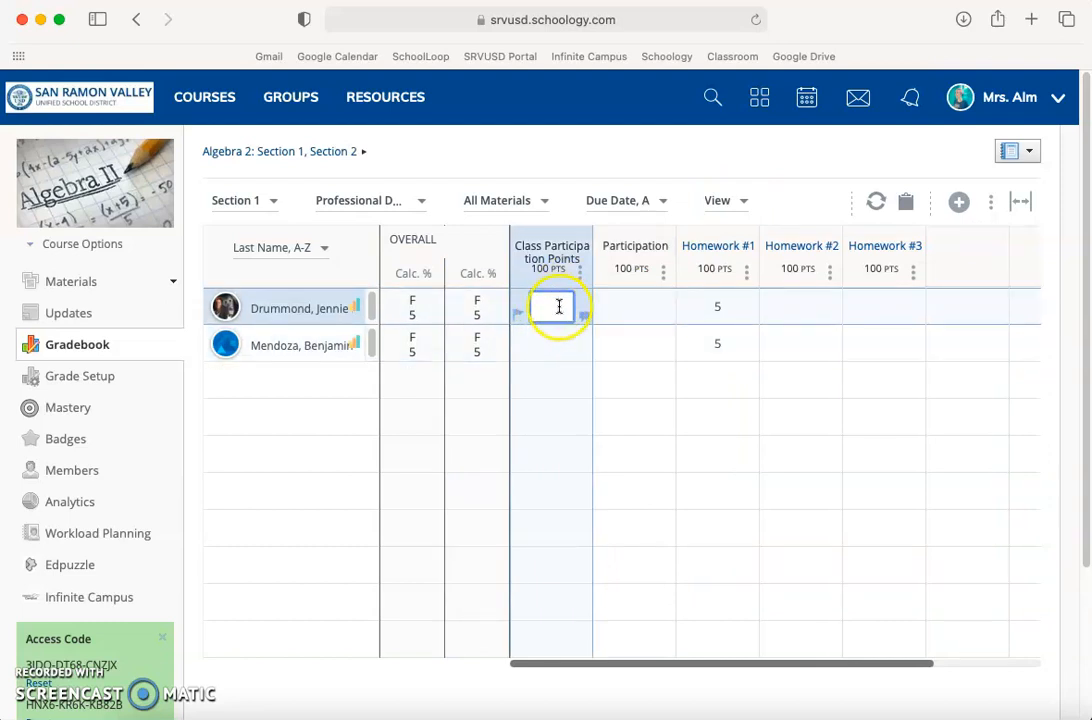
- Open the gradebook's Bulk Edit page and unpublish Homework #2 for both sections
left_click(991, 204)
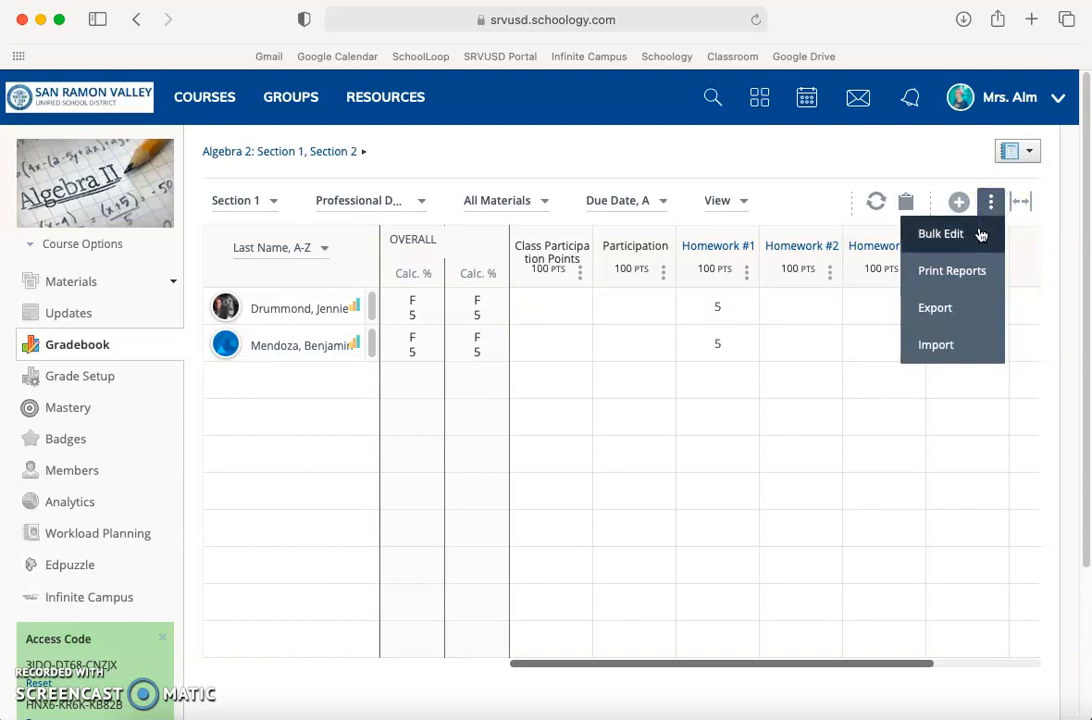
left_click(980, 234)
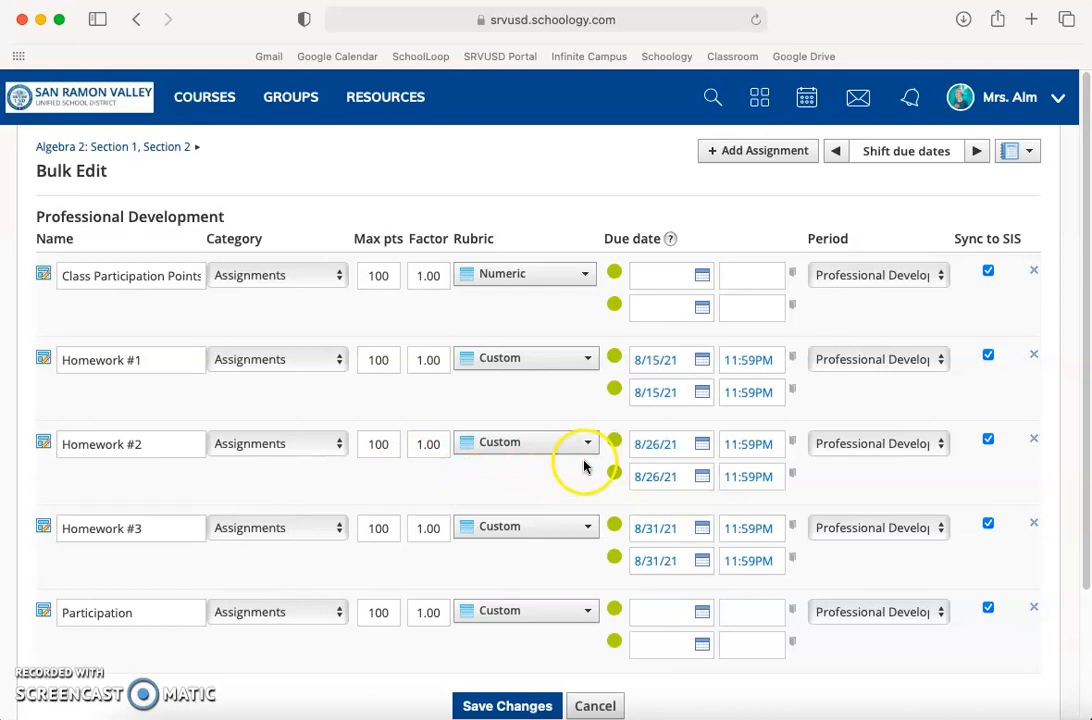
left_click(616, 478)
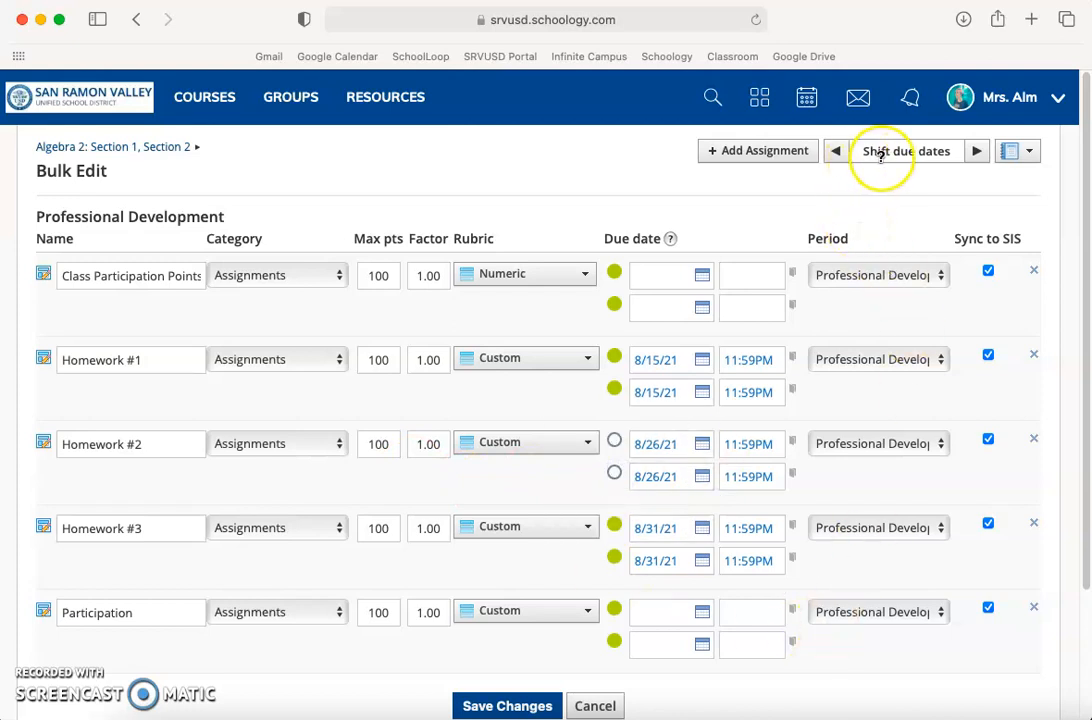
- Shift all assignment due dates two days earlier, putting Homework #1 on 8/13/21, Homework #2 on 8/24/21 and Homework #3 on 8/29/21
left_click(836, 155)
left_click(836, 155)
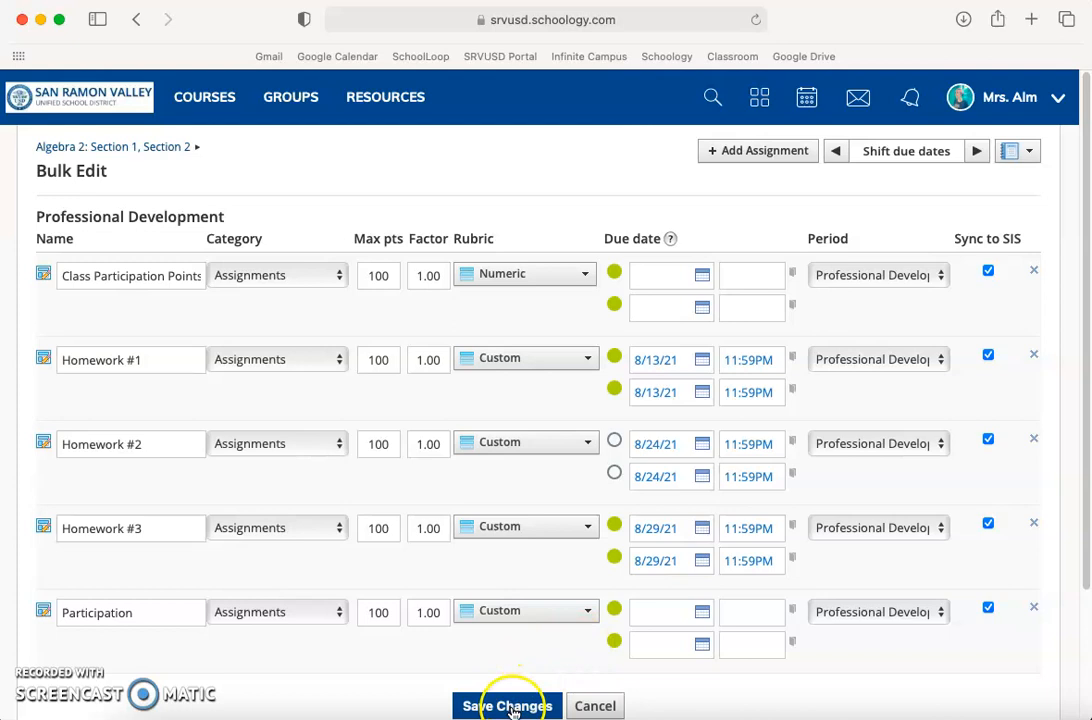
left_click(179, 170)
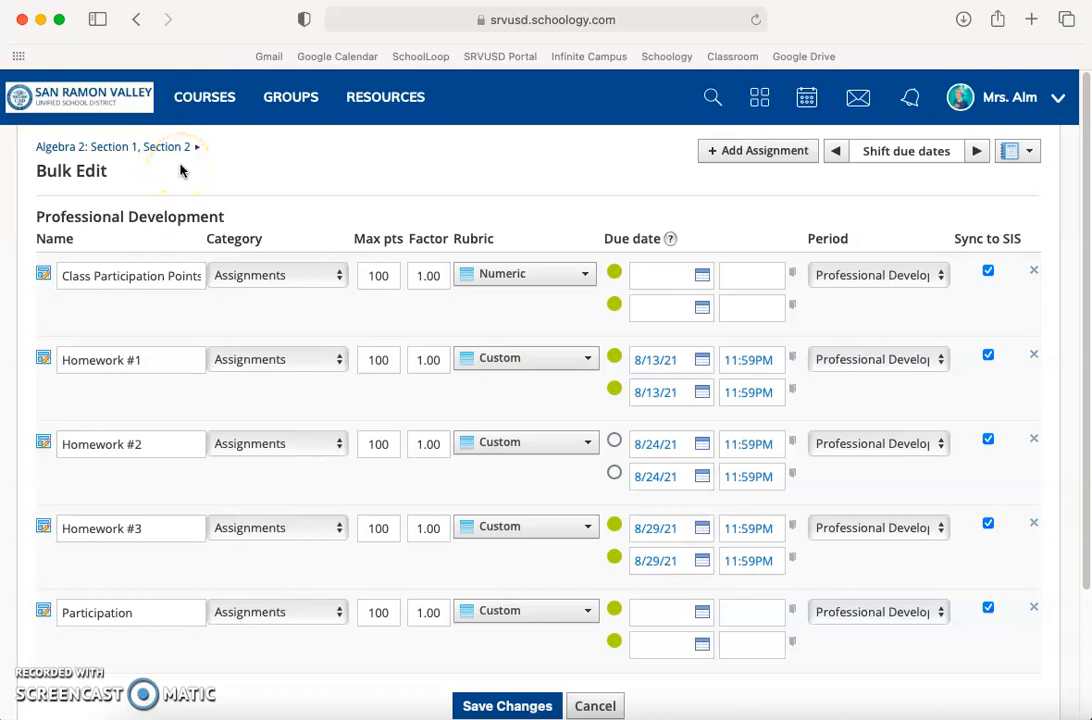